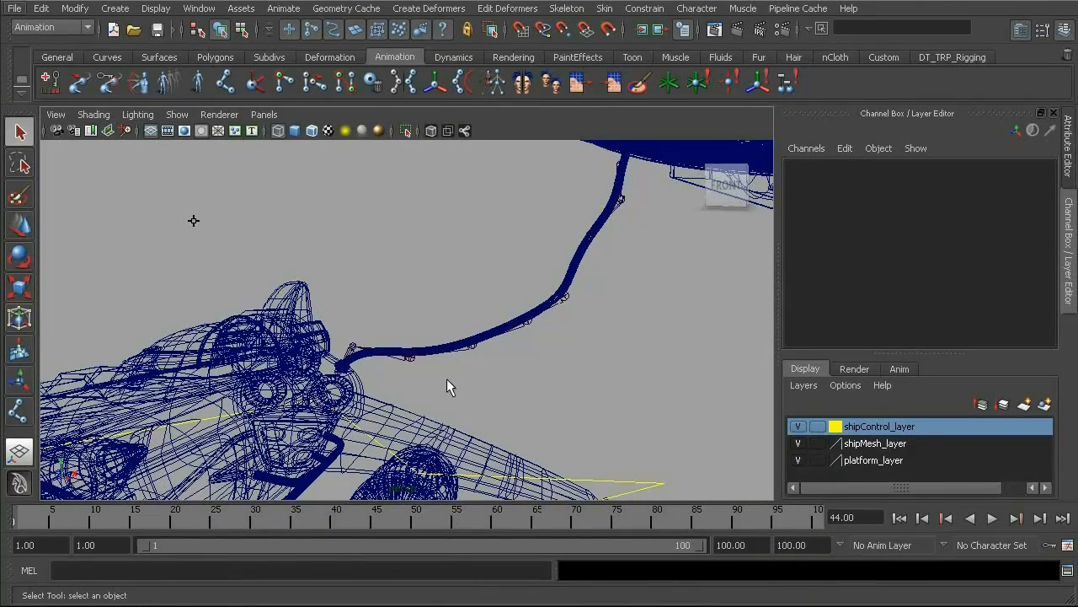
Bend the hose chain by rotating jnt_hose7 about 30° and jnt_hose8 about 40° around Z, and jnt_hose9 freely
{"action": "left_click", "coordinate": [565, 300]}
{"action": "left_click_drag", "start_coordinate": [563, 321], "coordinate": [444, 371], "text": "alt"}
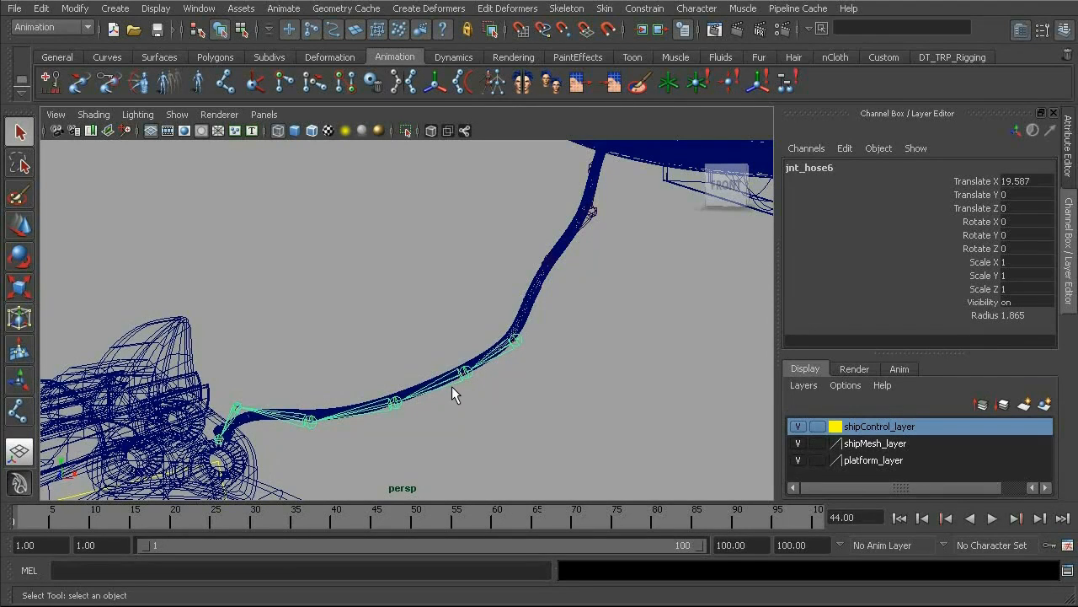
{"action": "key", "text": "Down"}
{"action": "key", "text": "e"}
{"action": "left_click_drag", "start_coordinate": [552, 266], "coordinate": [320, 185]}
{"action": "left_click", "coordinate": [388, 330]}
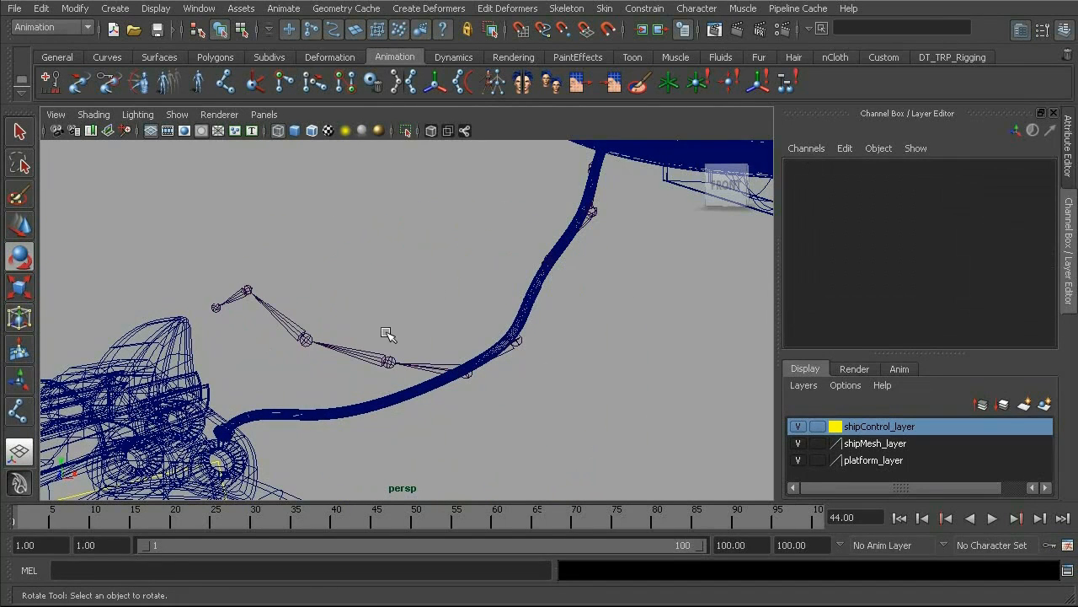
{"action": "left_click", "coordinate": [357, 345]}
{"action": "left_click_drag", "start_coordinate": [380, 210], "coordinate": [487, 238]}
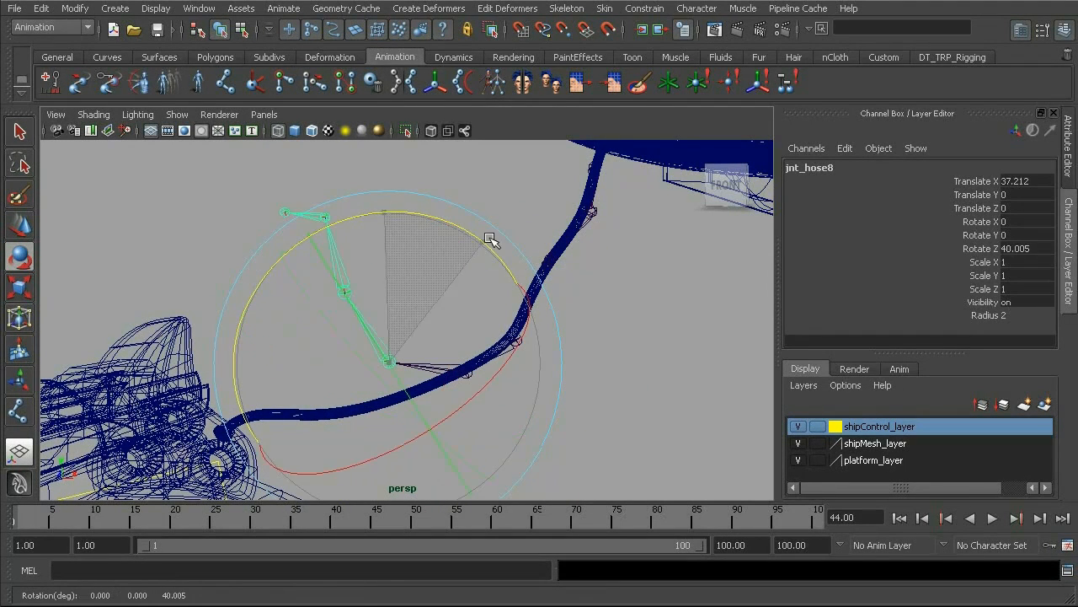
{"action": "left_click", "coordinate": [449, 185]}
{"action": "left_click", "coordinate": [342, 263]}
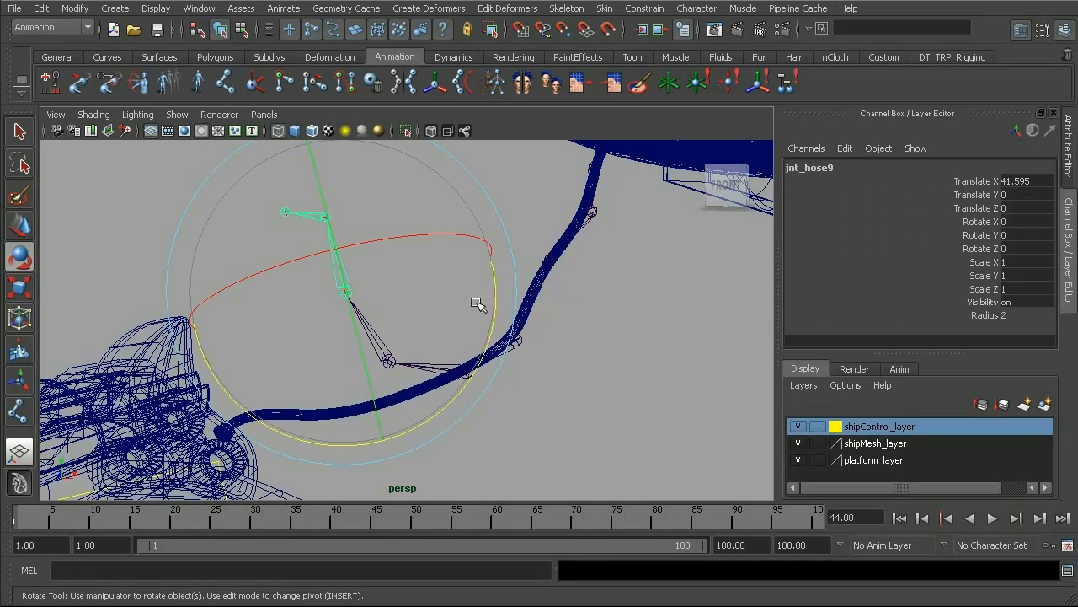
{"action": "left_click_drag", "start_coordinate": [495, 313], "coordinate": [462, 411]}
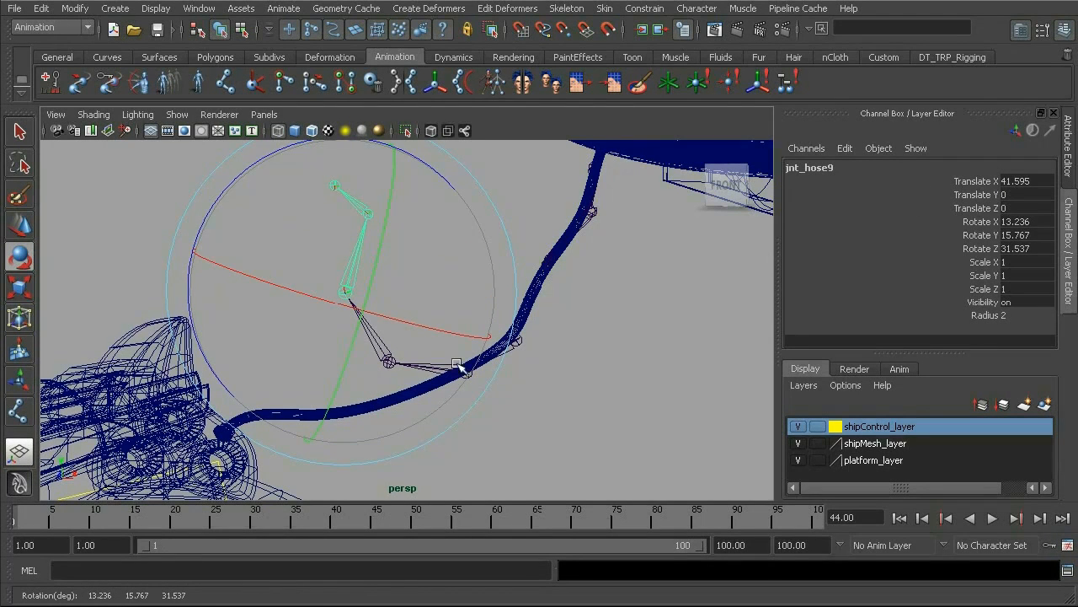
Undo the rotations of the hose joints back to the chain's original pose
{"action": "key", "text": "ctrl+z"}
{"action": "key", "text": "ctrl+z"}
{"action": "key", "text": "ctrl+z"}
{"action": "key", "text": "ctrl+z"}
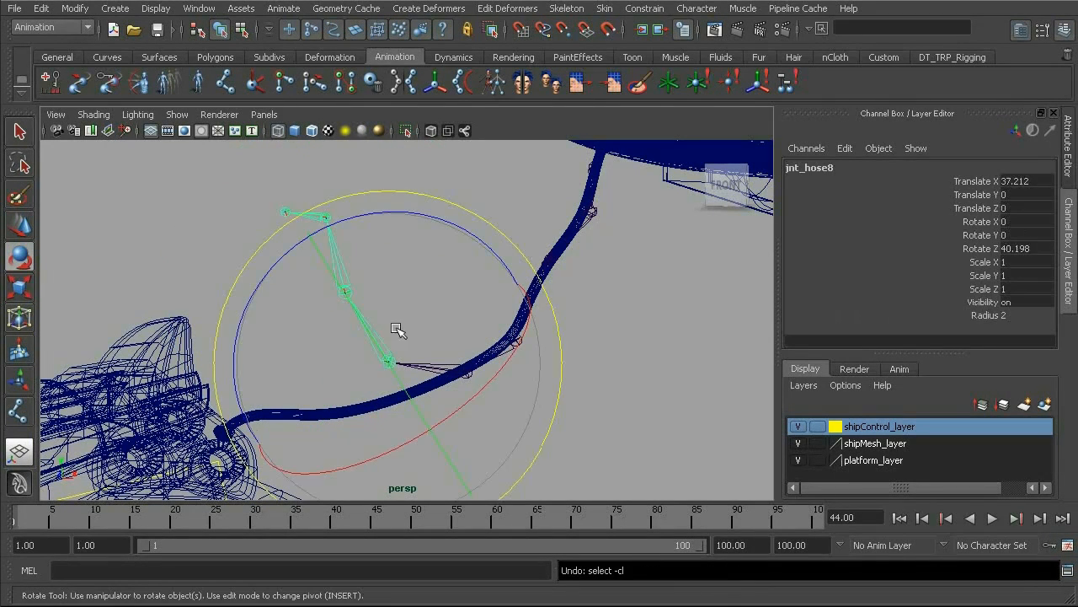
{"action": "key", "text": "ctrl+z"}
{"action": "key", "text": "ctrl+z"}
{"action": "key", "text": "ctrl+z"}
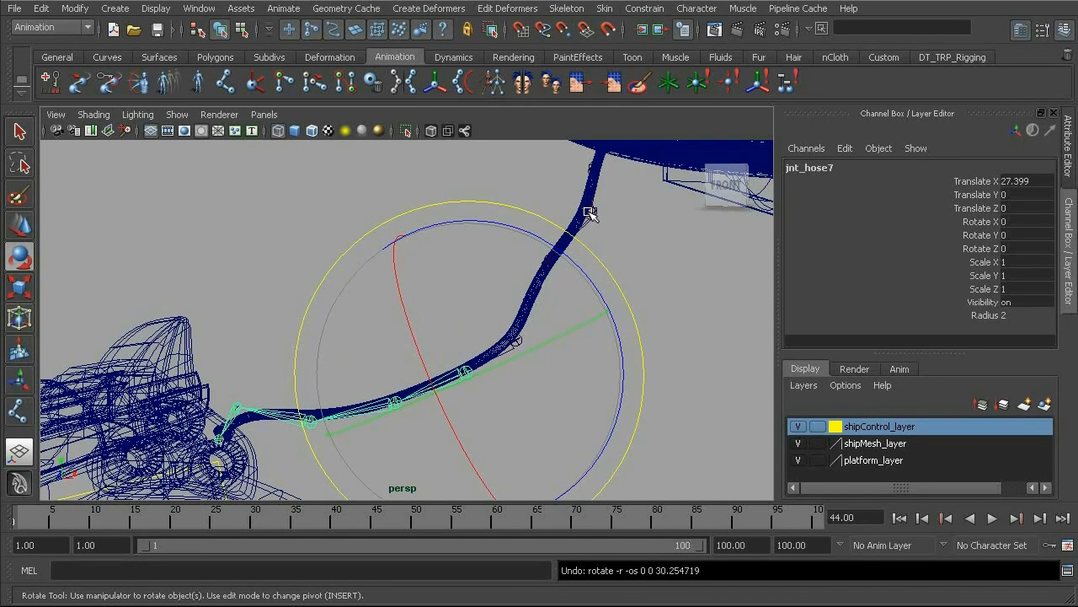
Switch the viewport to smooth shading and select the hose's root joint jnt_hose1 to inspect the chain from end to end
{"action": "middle_click_drag", "start_coordinate": [206, 427], "coordinate": [287, 396], "text": "alt"}
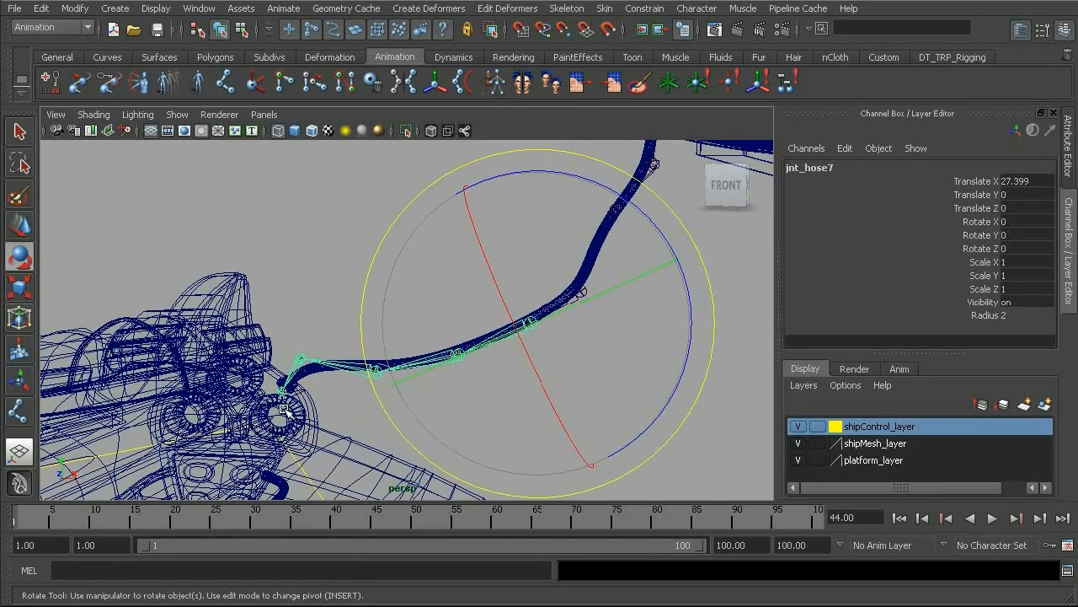
{"action": "left_click", "coordinate": [315, 262]}
{"action": "middle_click_drag", "start_coordinate": [383, 309], "coordinate": [252, 444], "text": "alt"}
{"action": "middle_click_drag", "start_coordinate": [476, 337], "coordinate": [453, 376], "text": "alt"}
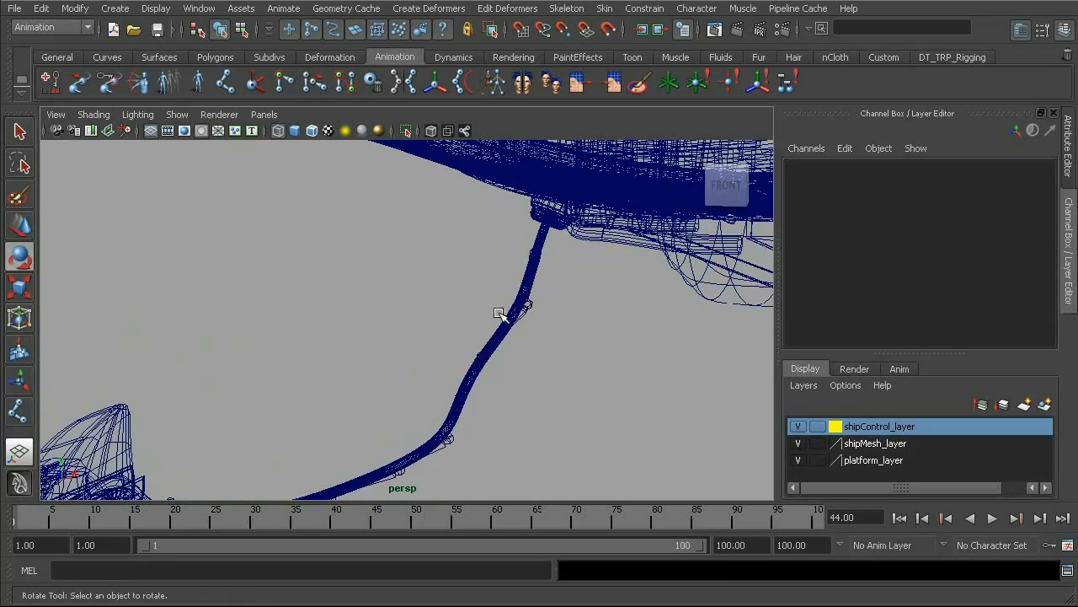
{"action": "key", "text": "5"}
{"action": "left_click", "coordinate": [543, 230]}
{"action": "left_click_drag", "start_coordinate": [486, 294], "coordinate": [358, 220], "text": "alt"}
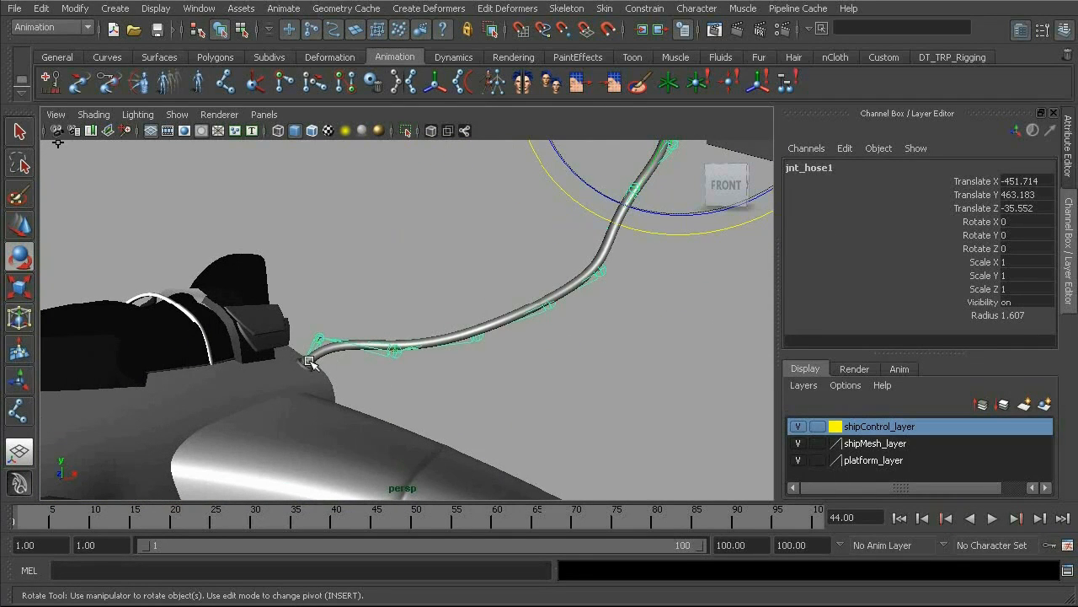
{"action": "middle_click_drag", "start_coordinate": [457, 332], "coordinate": [363, 354], "text": "alt"}
{"action": "left_click_drag", "start_coordinate": [363, 354], "coordinate": [431, 351], "text": "alt"}
{"action": "middle_click_drag", "start_coordinate": [522, 250], "coordinate": [522, 247], "text": "alt"}
{"action": "left_click_drag", "start_coordinate": [523, 247], "coordinate": [458, 330], "text": "alt"}
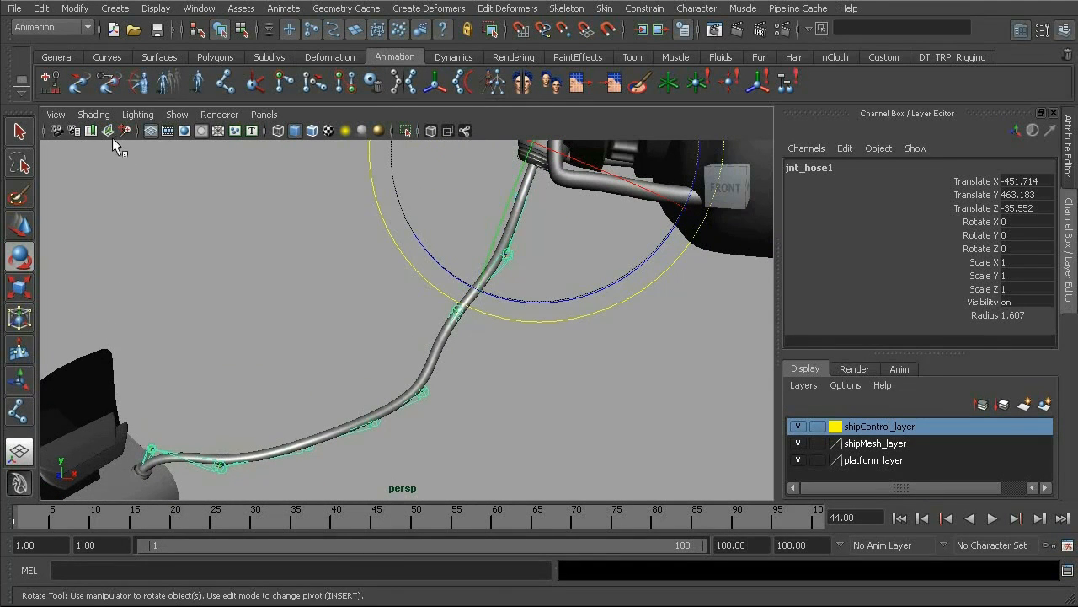
Enable X-Ray Joints in the perspective view and clear the joint selection
{"action": "left_click", "coordinate": [94, 116]}
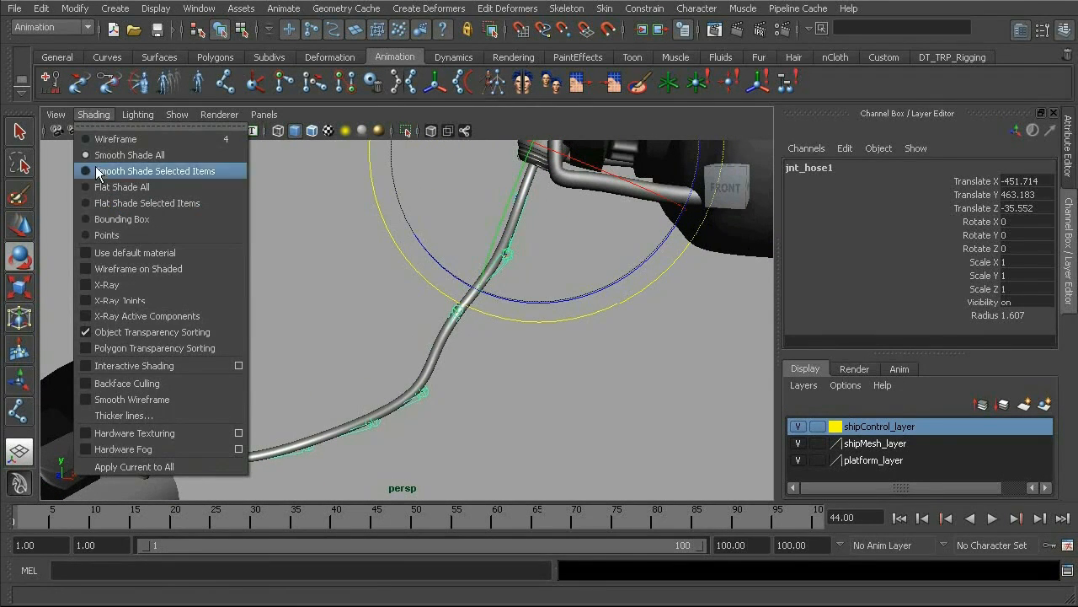
{"action": "left_click", "coordinate": [121, 299]}
{"action": "left_click_drag", "start_coordinate": [249, 344], "coordinate": [281, 334], "text": "alt"}
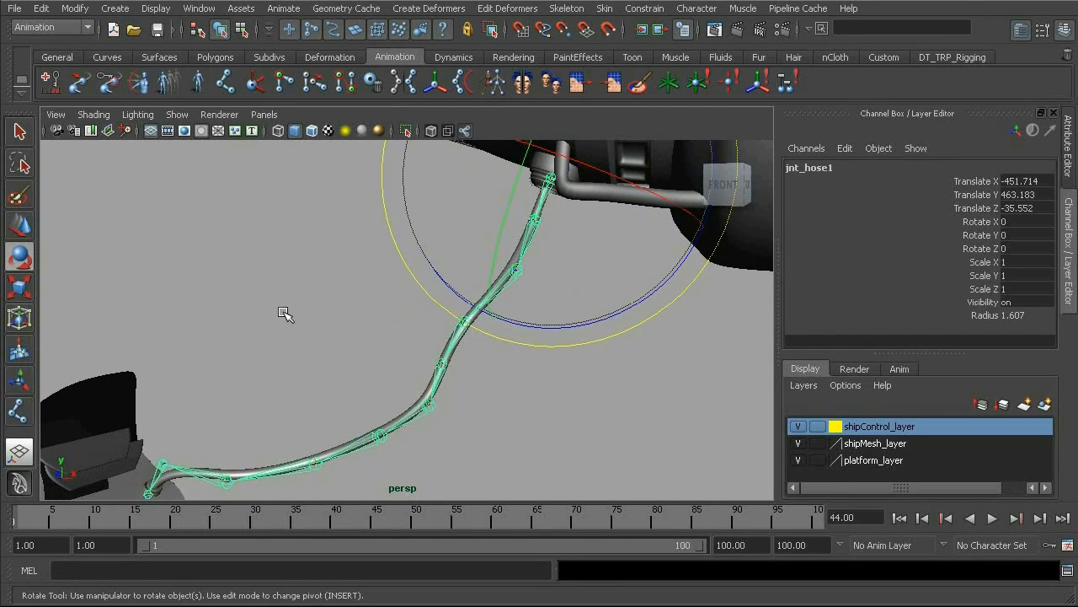
{"action": "left_click", "coordinate": [280, 307]}
{"action": "middle_click_drag", "start_coordinate": [303, 293], "coordinate": [287, 304], "text": "alt"}
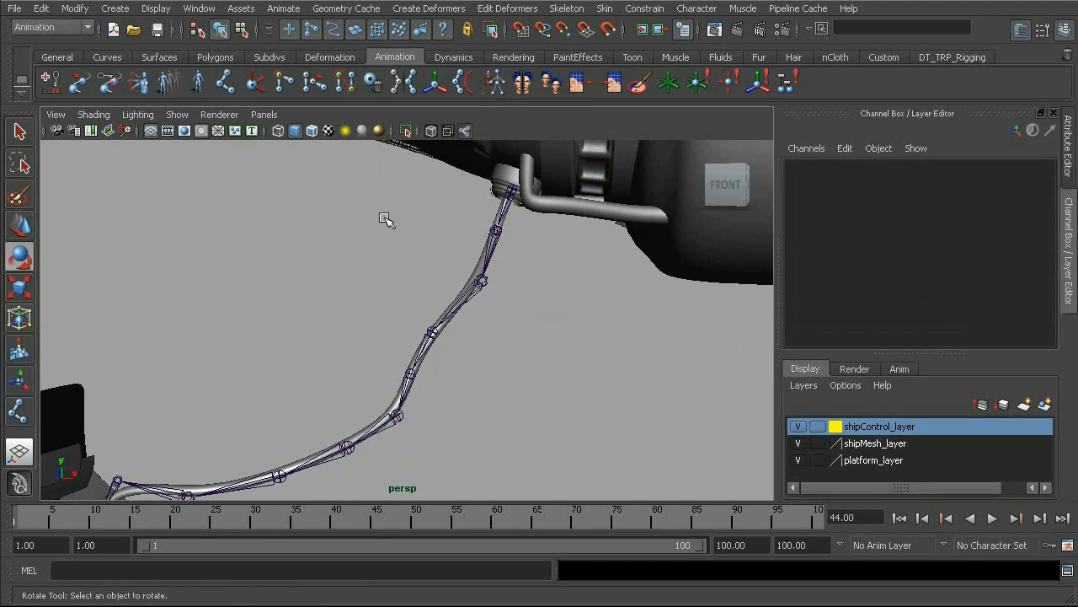
Reset the IK Handle Tool settings and choose ikRPsolver as the current solver
{"action": "left_click", "coordinate": [561, 8]}
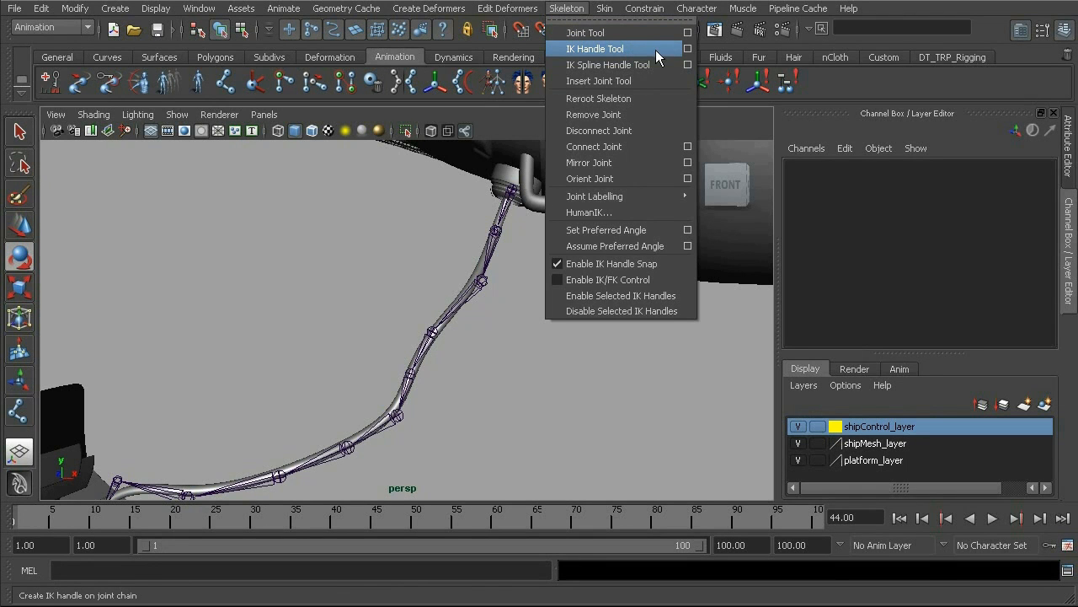
{"action": "left_click", "coordinate": [688, 48]}
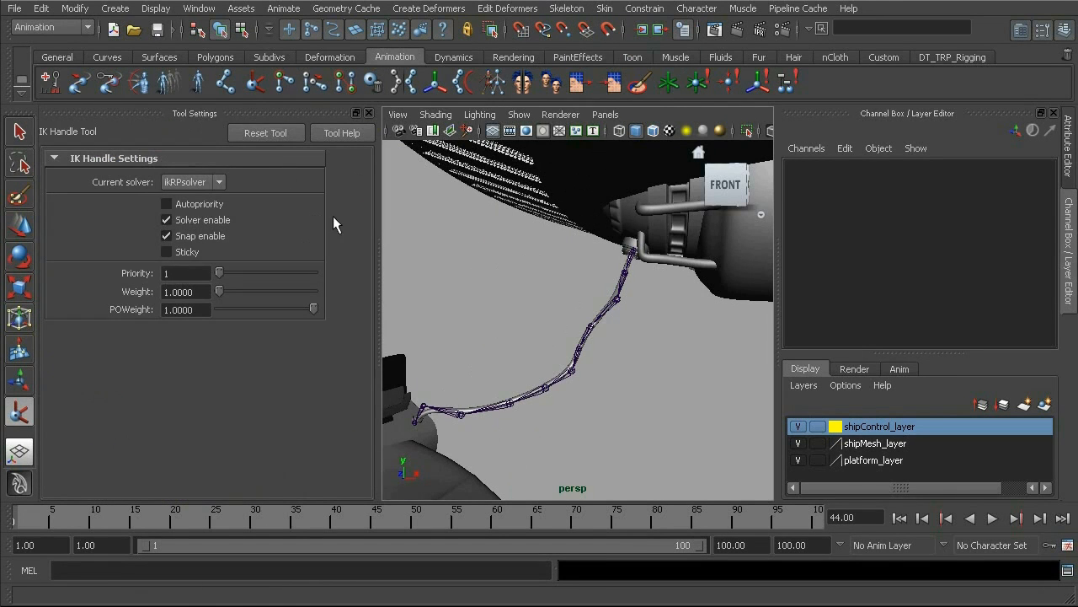
{"action": "left_click", "coordinate": [275, 135]}
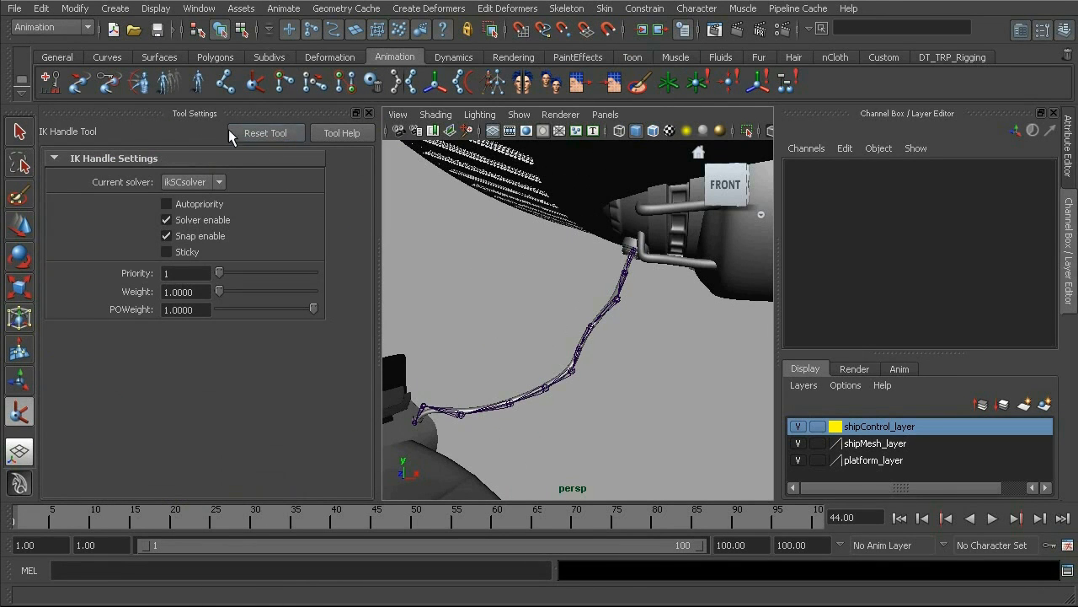
{"action": "left_click", "coordinate": [204, 182]}
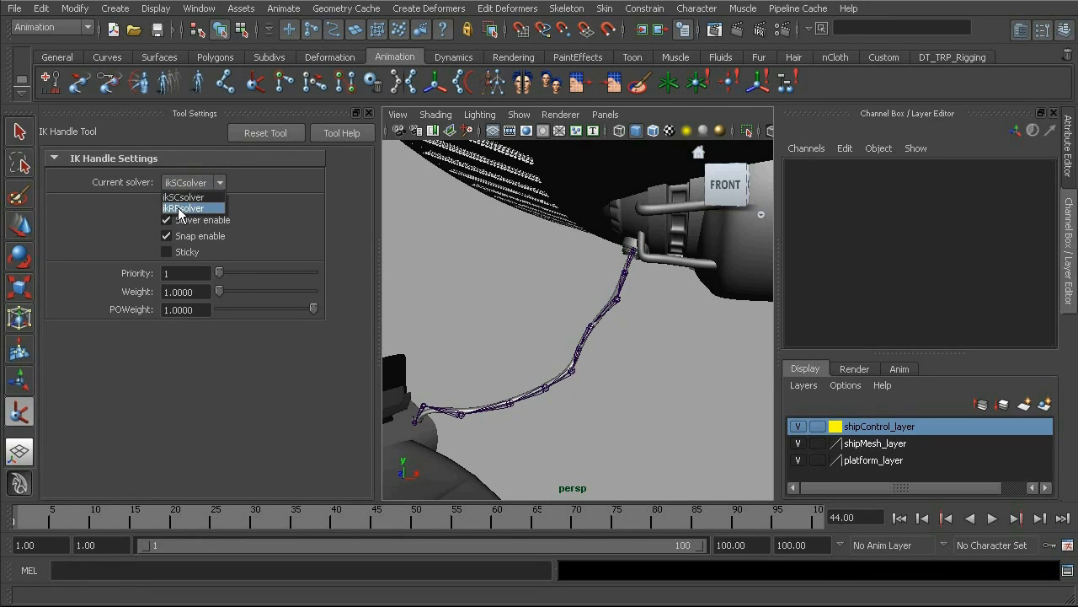
{"action": "left_click", "coordinate": [183, 208]}
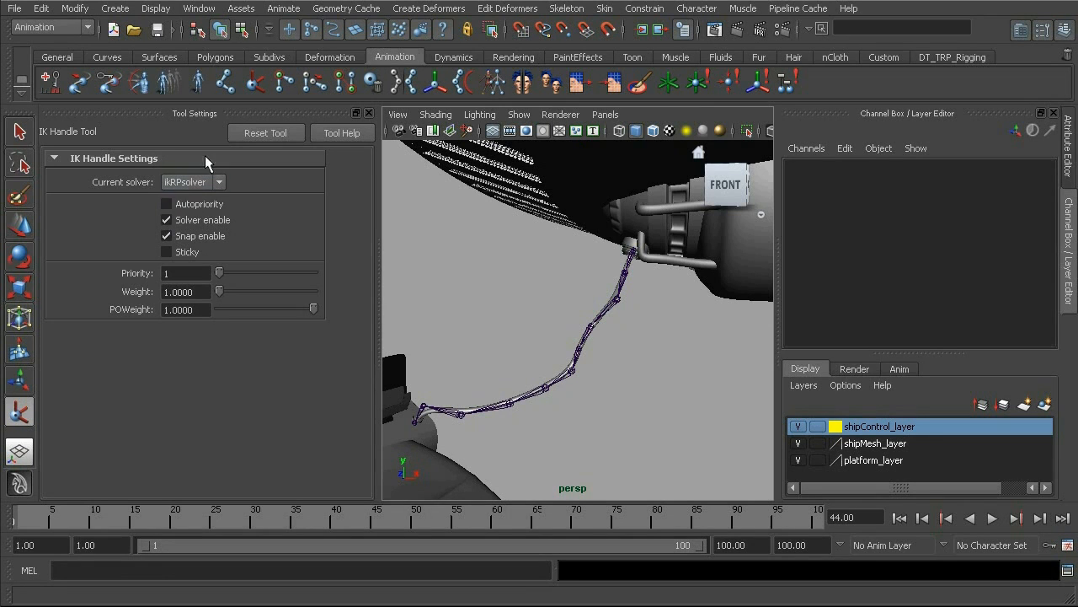
{"action": "left_click", "coordinate": [368, 113]}
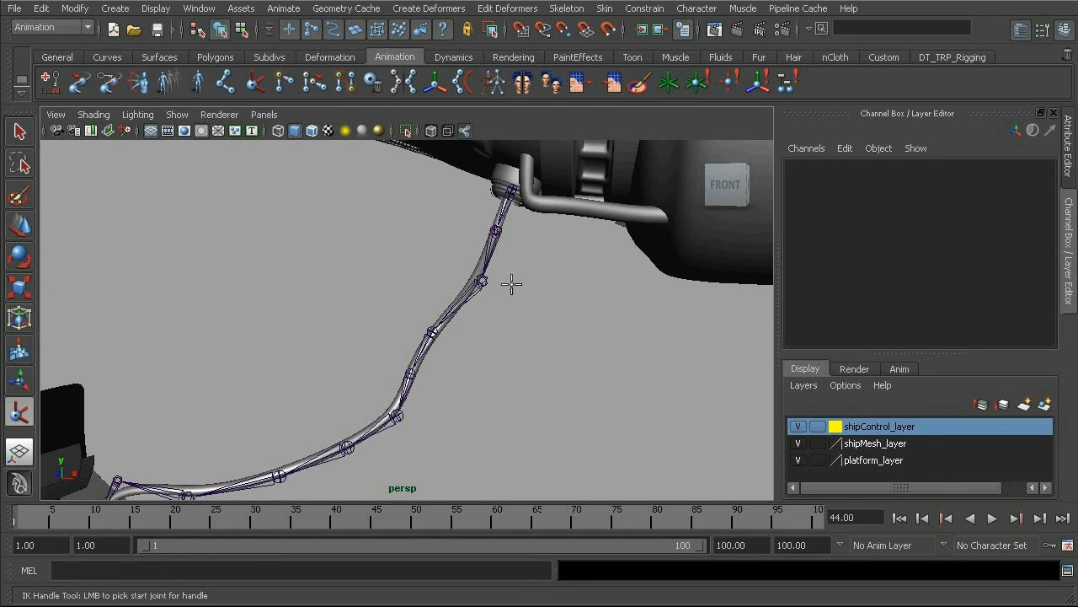
Create an IK handle from the root joint jnt_hose1 to the last joint where the hose meets the small ship
{"action": "left_click_drag", "start_coordinate": [222, 455], "coordinate": [356, 345], "text": "alt"}
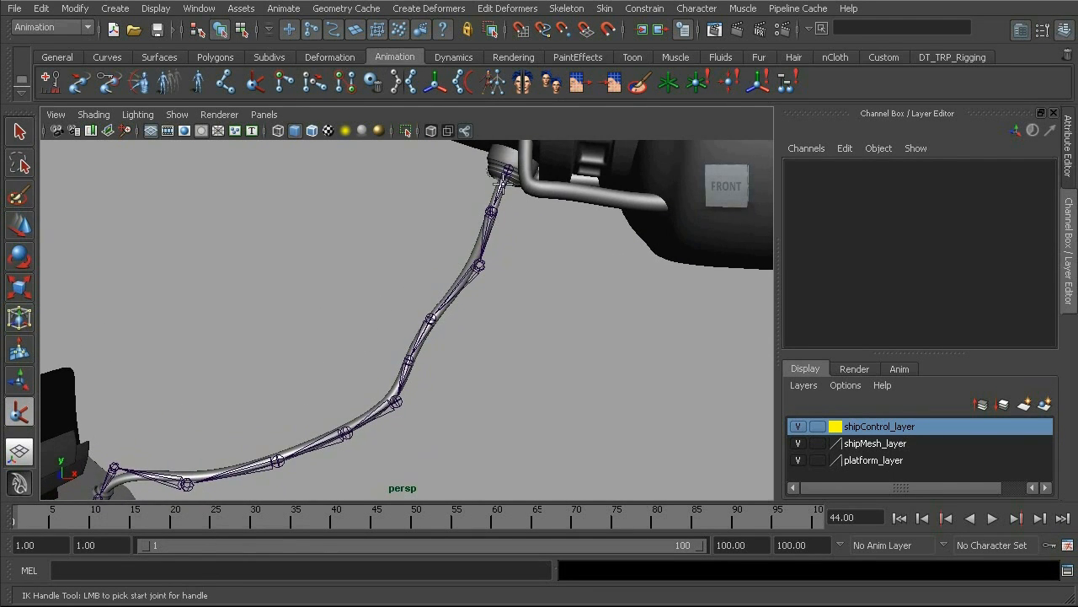
{"action": "left_click", "coordinate": [508, 168]}
{"action": "mouse_move", "coordinate": [277, 316]}
{"action": "left_mouse_down", "text": "alt"}
{"action": "mouse_move", "coordinate": [132, 385]}
{"action": "mouse_move", "coordinate": [320, 212]}
{"action": "mouse_move", "coordinate": [311, 310]}
{"action": "mouse_move", "coordinate": [273, 318]}
{"action": "left_mouse_up", "text": "alt"}
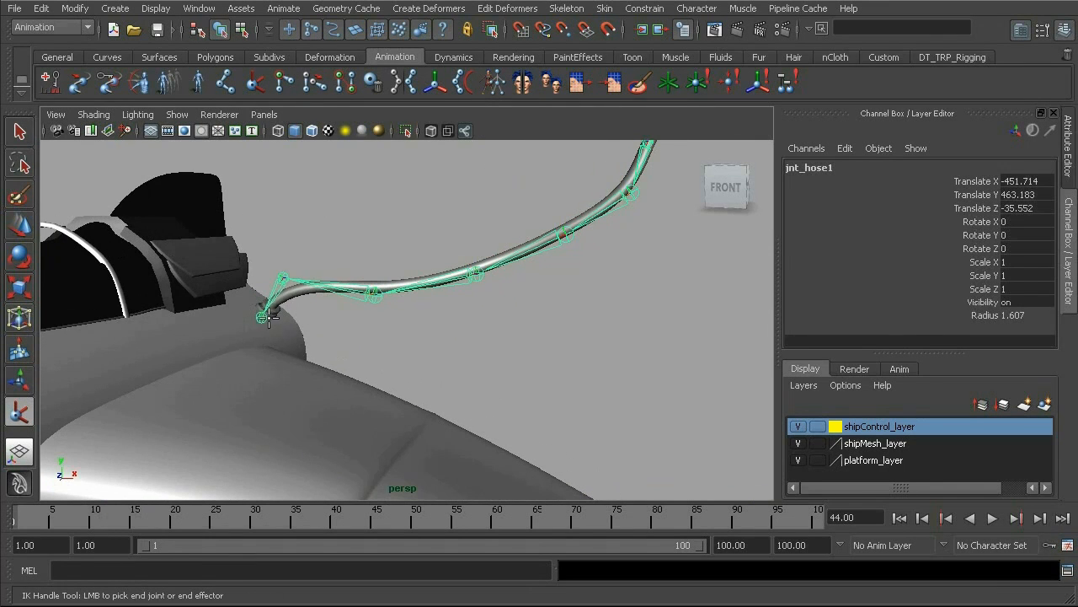
{"action": "left_click", "coordinate": [263, 317]}
{"action": "key", "text": "e"}
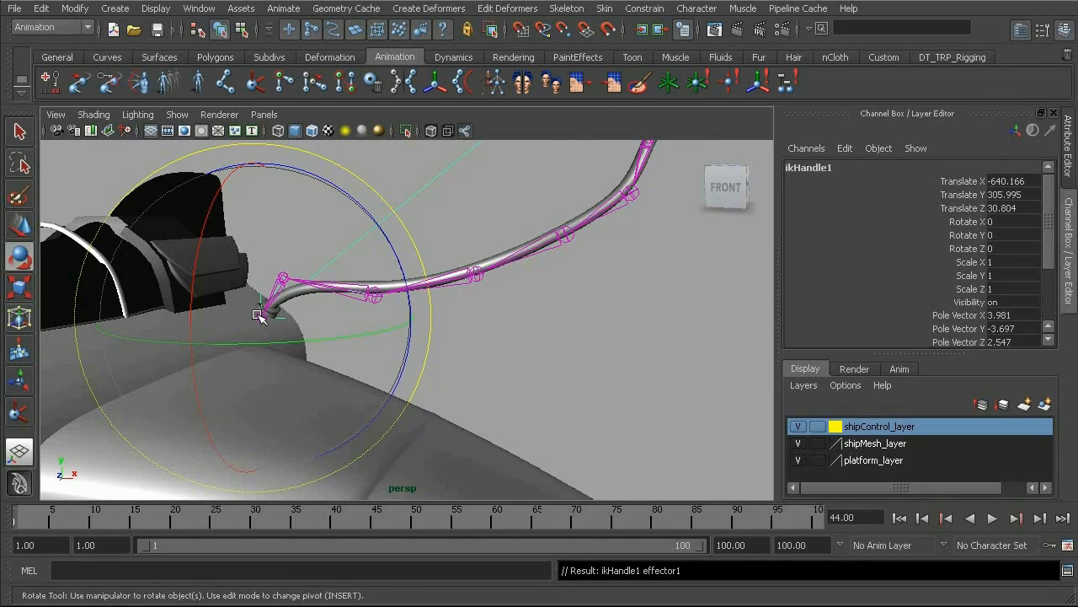
Set the IK handle display scale to 10 and check that IK handles are shown in the viewport
{"action": "left_click", "coordinate": [156, 8]}
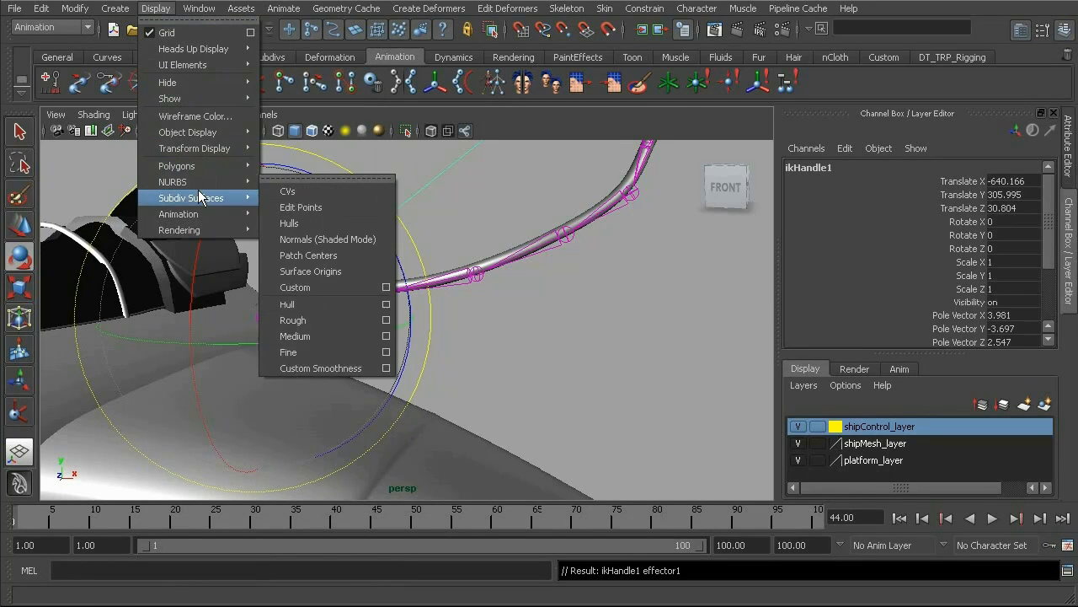
{"action": "mouse_move", "coordinate": [199, 216]}
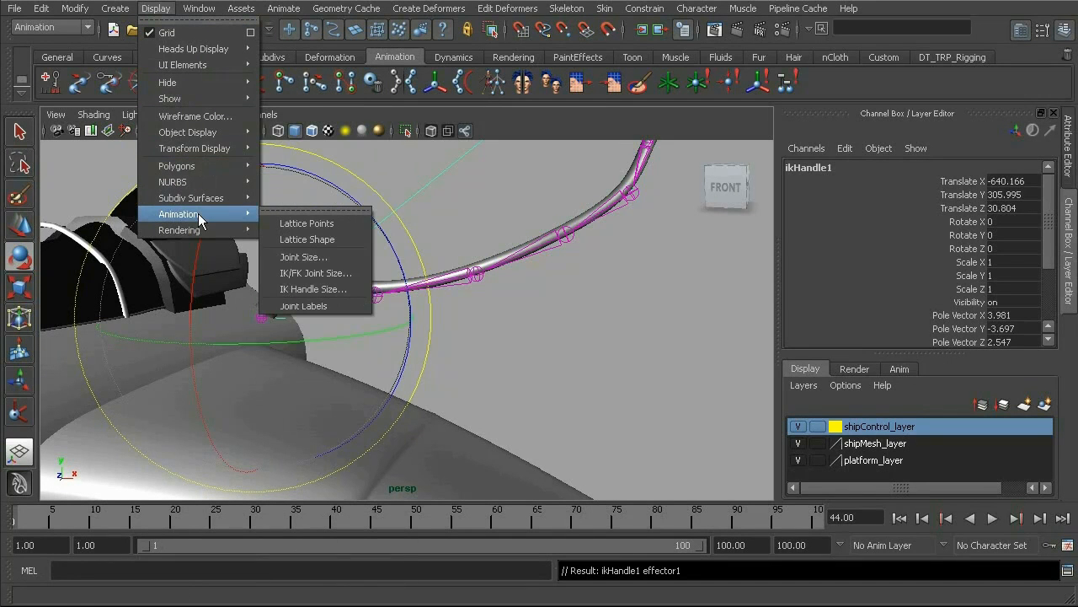
{"action": "left_click", "coordinate": [329, 289]}
{"action": "left_click_drag", "start_coordinate": [311, 239], "coordinate": [493, 238]}
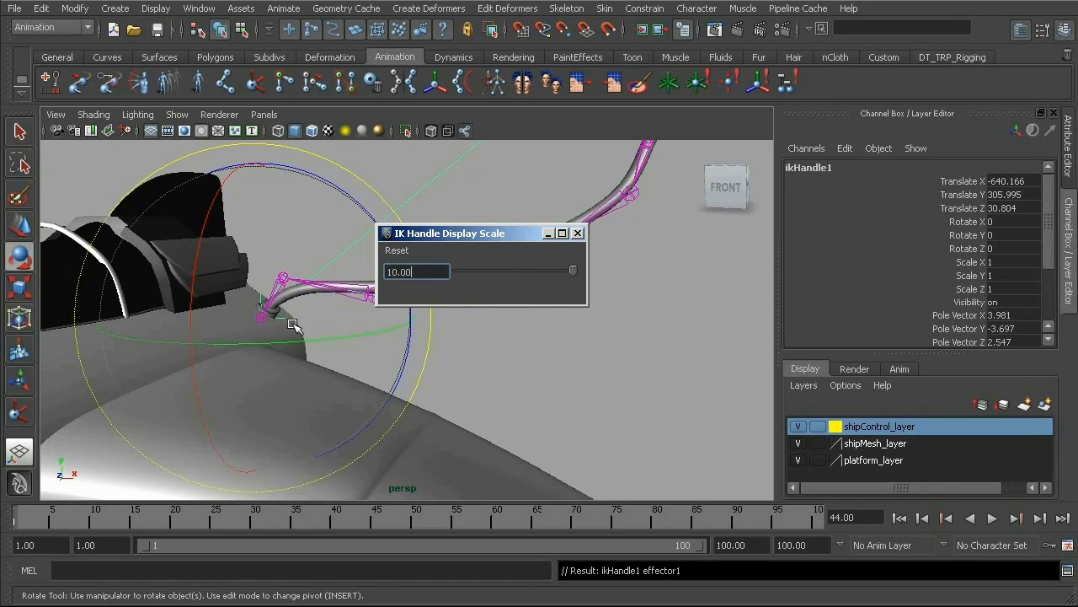
{"action": "left_click", "coordinate": [577, 236]}
{"action": "left_click", "coordinate": [172, 116]}
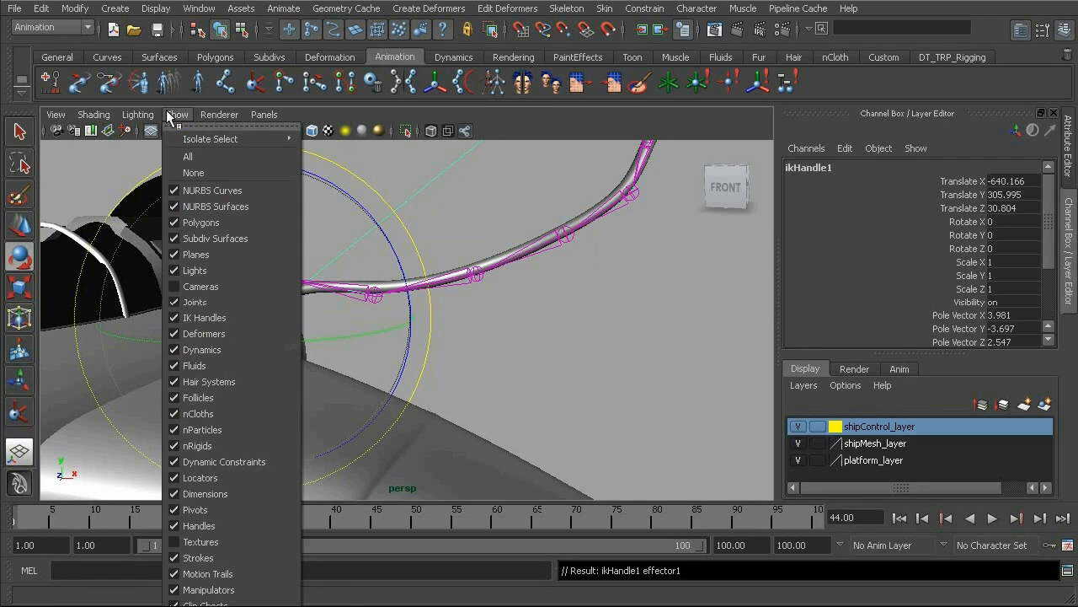
{"action": "left_click", "coordinate": [214, 318]}
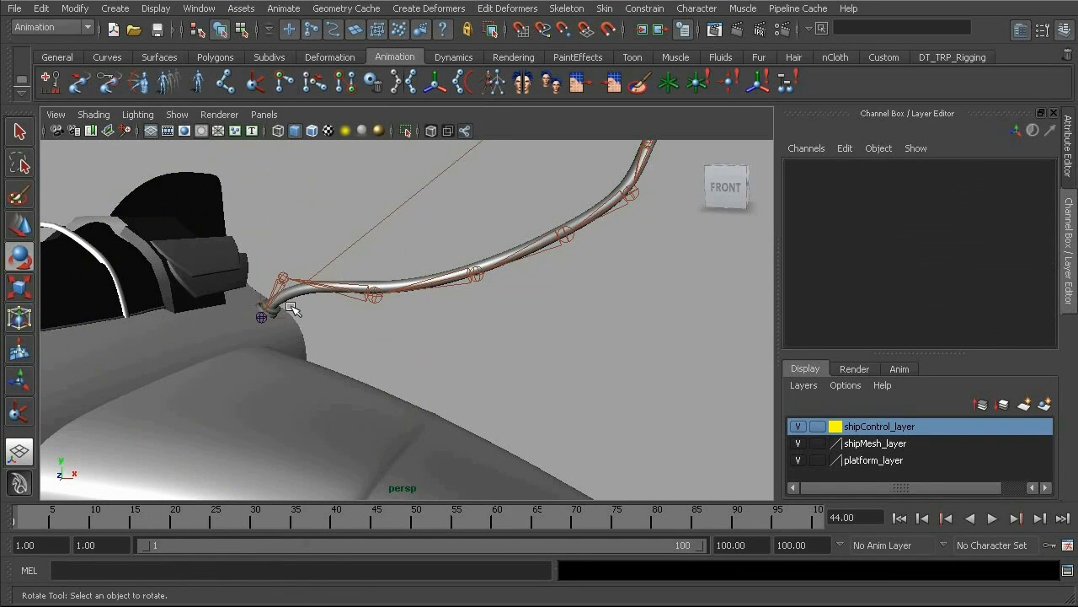
Select ikHandle1 and move it away from the small ship to about X -595, Y 377, Z 15
{"action": "left_click", "coordinate": [286, 317]}
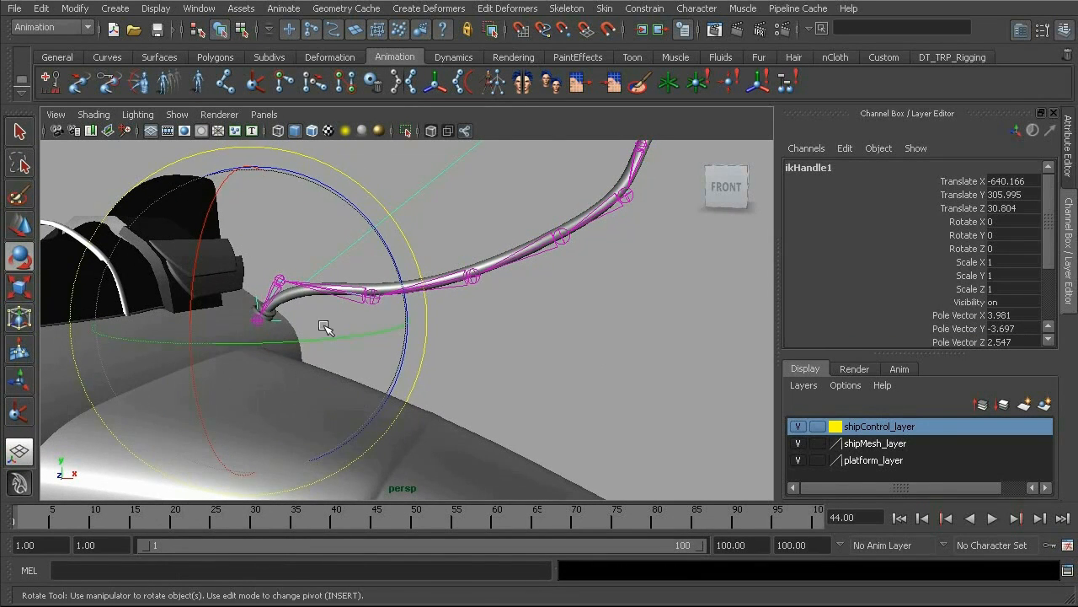
{"action": "key", "text": "w"}
{"action": "left_click_drag", "start_coordinate": [258, 319], "coordinate": [437, 319]}
{"action": "right_click_drag", "start_coordinate": [481, 332], "coordinate": [402, 278], "text": "alt"}
{"action": "middle_click_drag", "start_coordinate": [403, 278], "coordinate": [311, 304], "text": "alt"}
{"action": "left_click_drag", "start_coordinate": [332, 344], "coordinate": [300, 236]}
{"action": "middle_click_drag", "start_coordinate": [459, 230], "coordinate": [399, 294], "text": "alt"}
{"action": "left_click_drag", "start_coordinate": [399, 294], "coordinate": [440, 295], "text": "alt"}
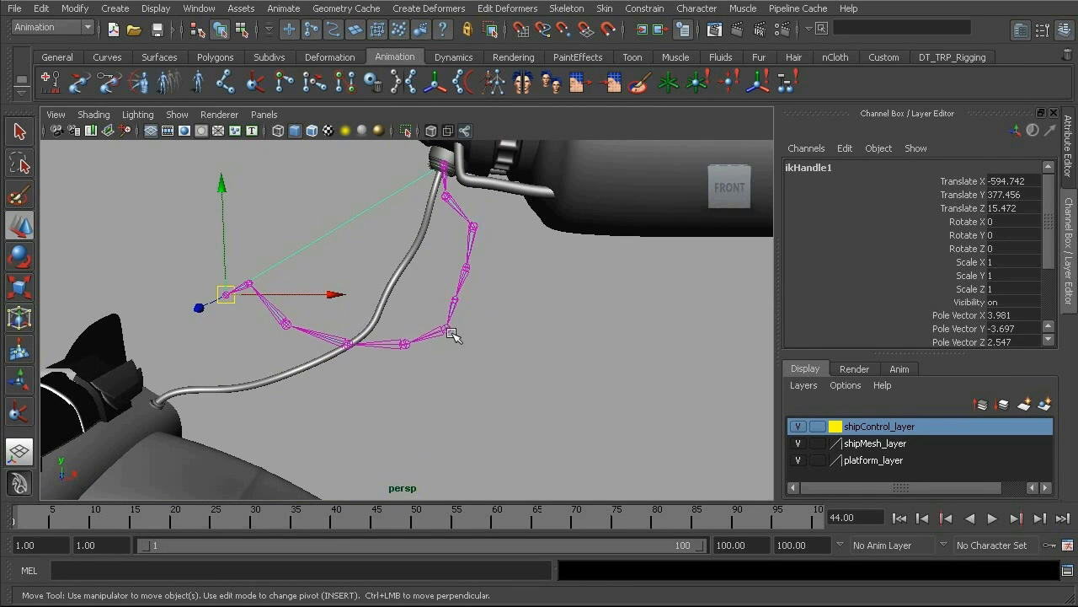
Move the IK handle freely to about X -611, Y 383, Z 14
{"action": "right_click_drag", "start_coordinate": [231, 294], "coordinate": [581, 417], "text": "alt"}
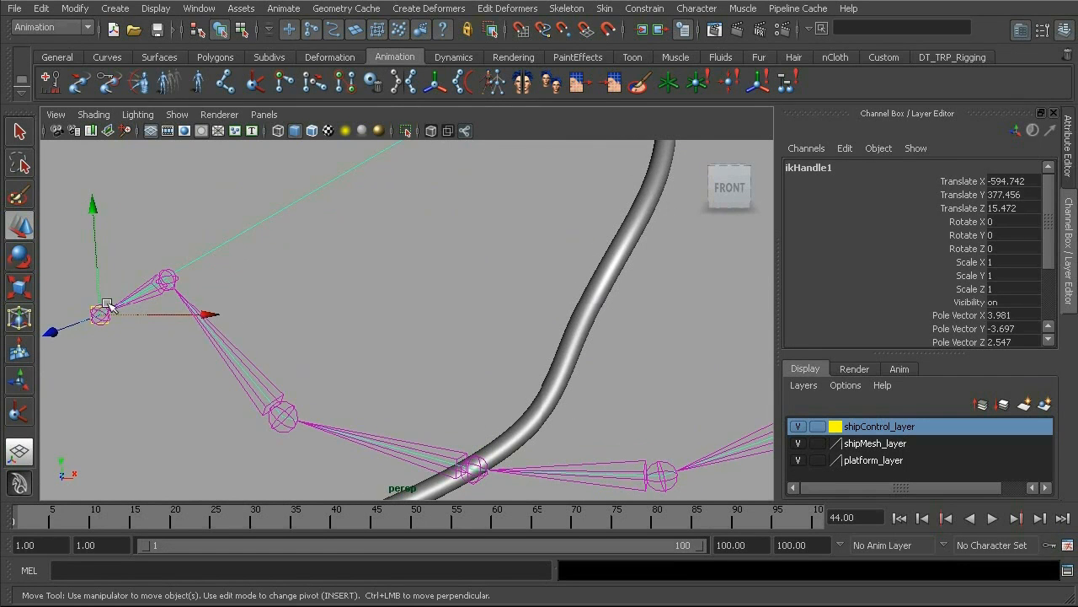
{"action": "left_click_drag", "start_coordinate": [99, 314], "coordinate": [140, 265]}
{"action": "left_click_drag", "start_coordinate": [258, 308], "coordinate": [284, 307], "text": "alt"}
Try rotating the IK handle and undo the rotation
{"action": "key", "text": "e"}
{"action": "left_click_drag", "start_coordinate": [315, 272], "coordinate": [204, 301]}
{"action": "key", "text": "ctrl+z"}
{"action": "key", "text": "w"}
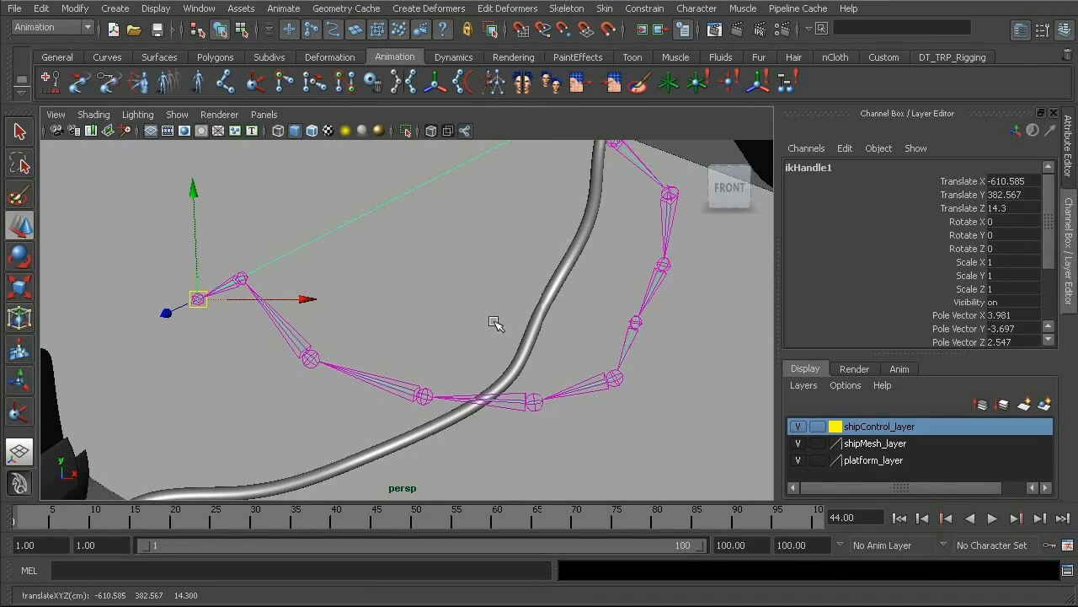
Set the IK handle's Twist to about 84 to swing the joint chain around the handle axis
{"action": "left_click_drag", "start_coordinate": [1054, 234], "coordinate": [1050, 282]}
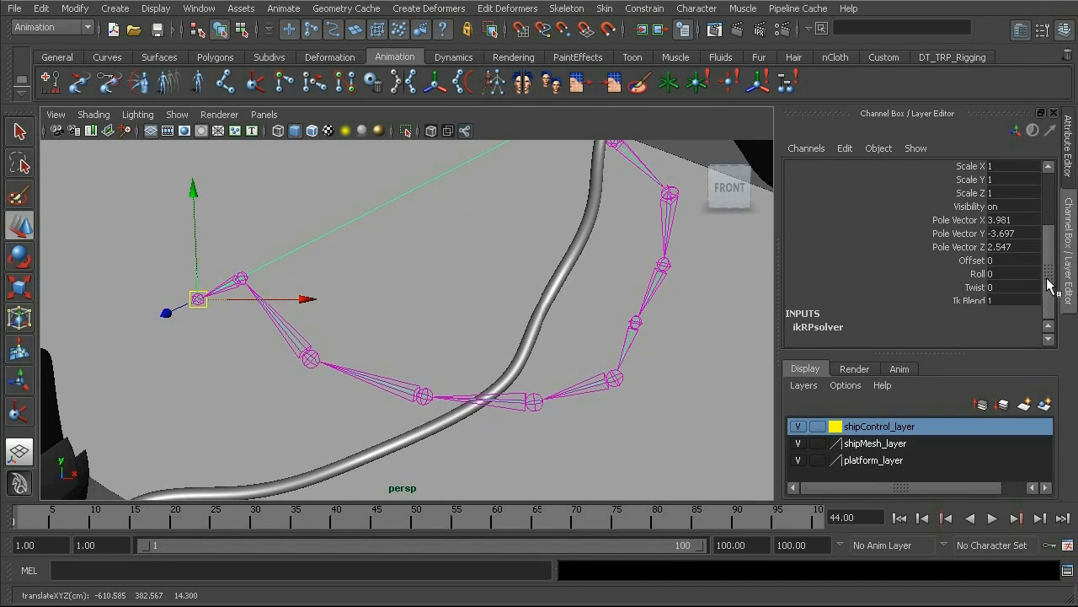
{"action": "left_click", "coordinate": [976, 292]}
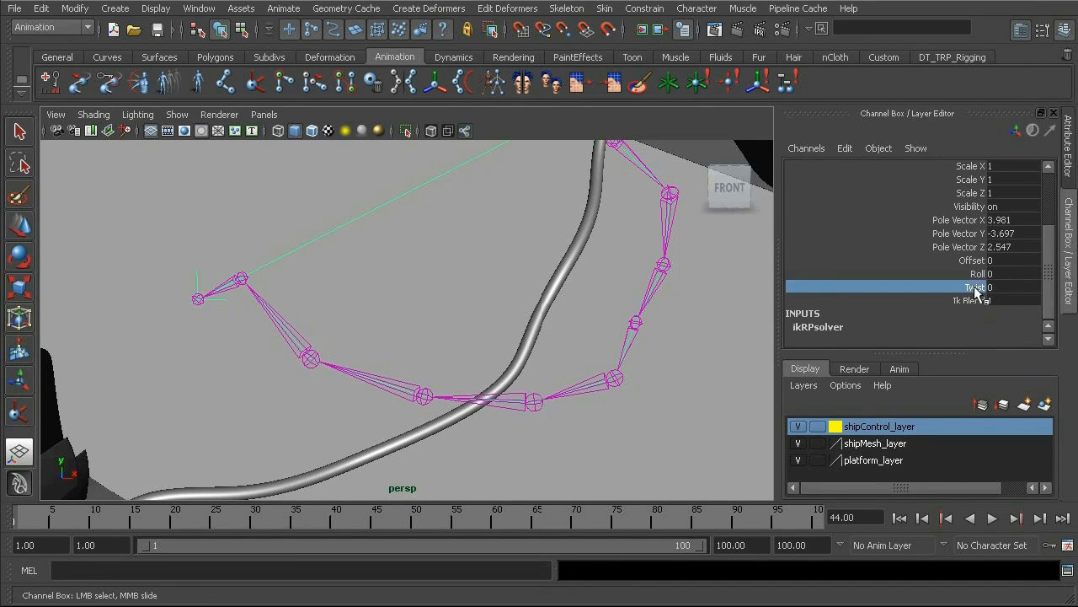
{"action": "middle_click_drag", "start_coordinate": [460, 294], "coordinate": [519, 315]}
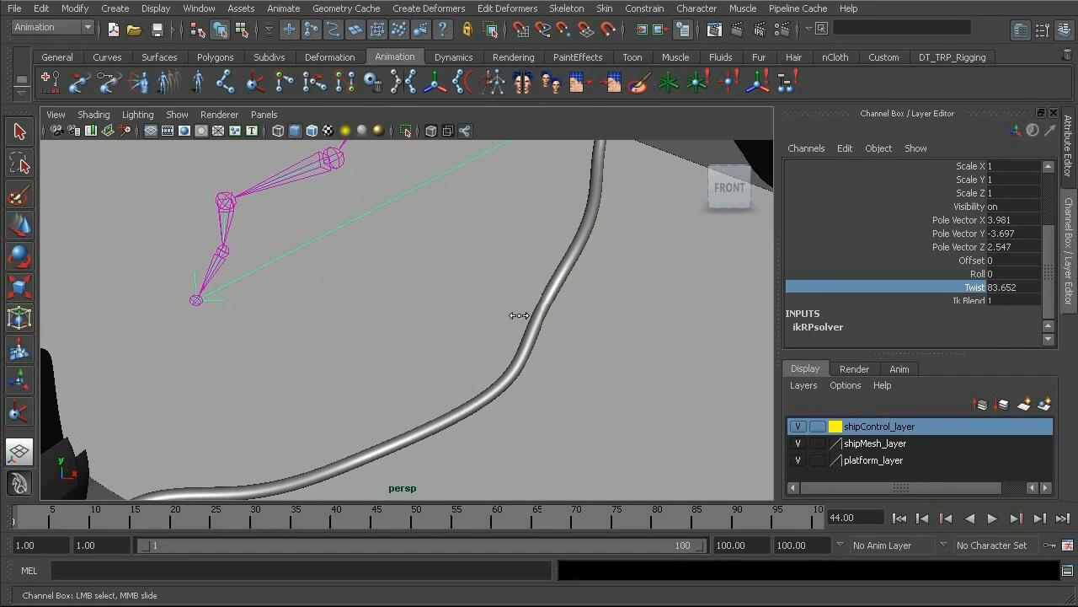
Undo the IK handle's twist and all its test moves, back to its place at the ship end of the hose
{"action": "key", "text": "ctrl+z"}
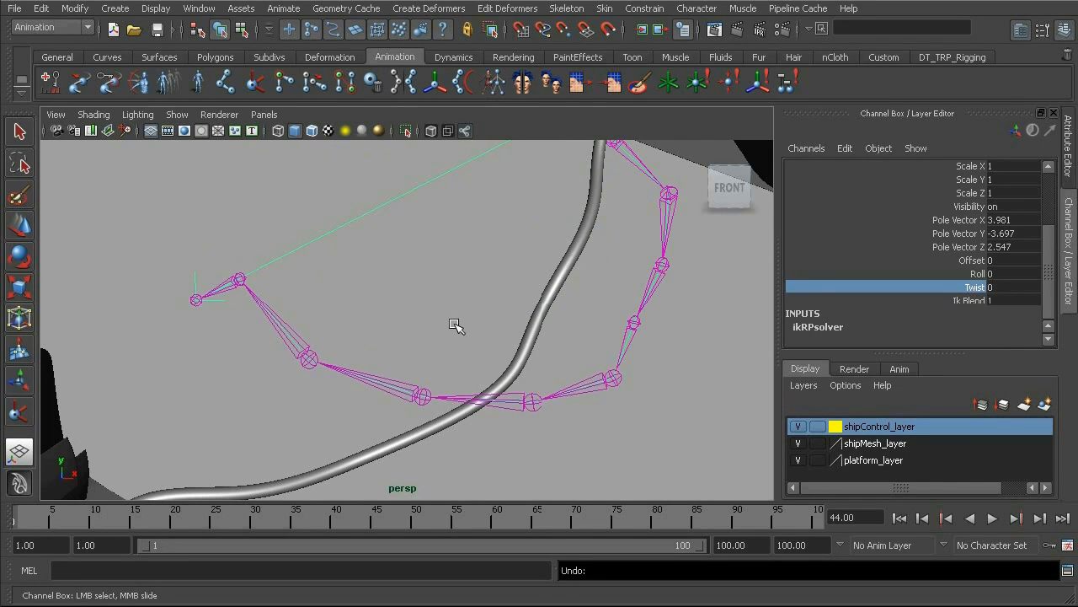
{"action": "right_click_drag", "start_coordinate": [390, 308], "coordinate": [341, 295], "text": "alt"}
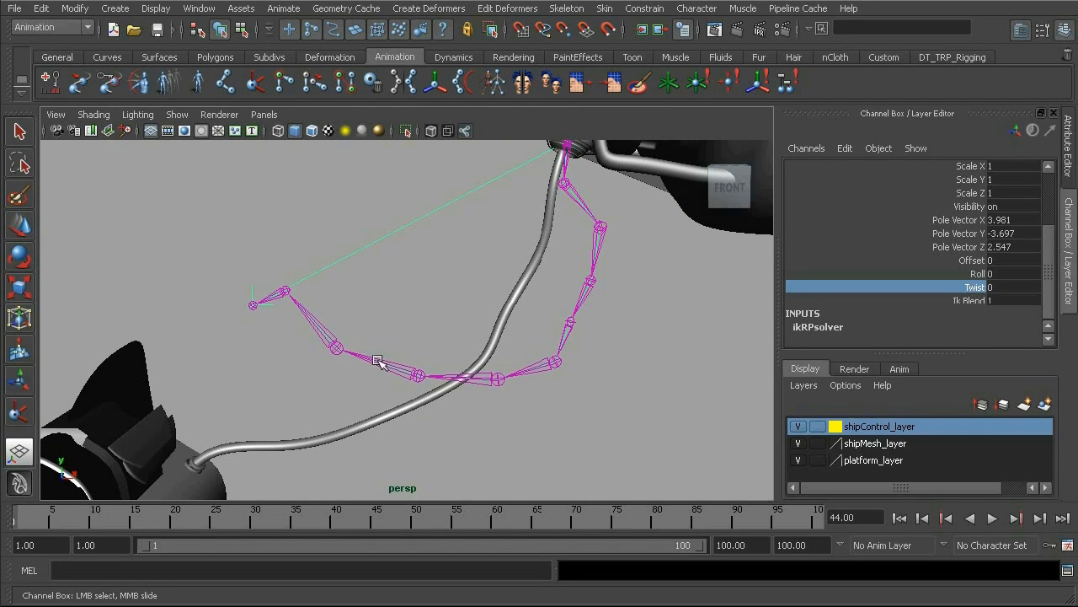
{"action": "middle_click_drag", "start_coordinate": [249, 314], "coordinate": [291, 312], "text": "alt"}
{"action": "key", "text": "ctrl+z"}
{"action": "key", "text": "ctrl+z"}
{"action": "key", "text": "ctrl+z"}
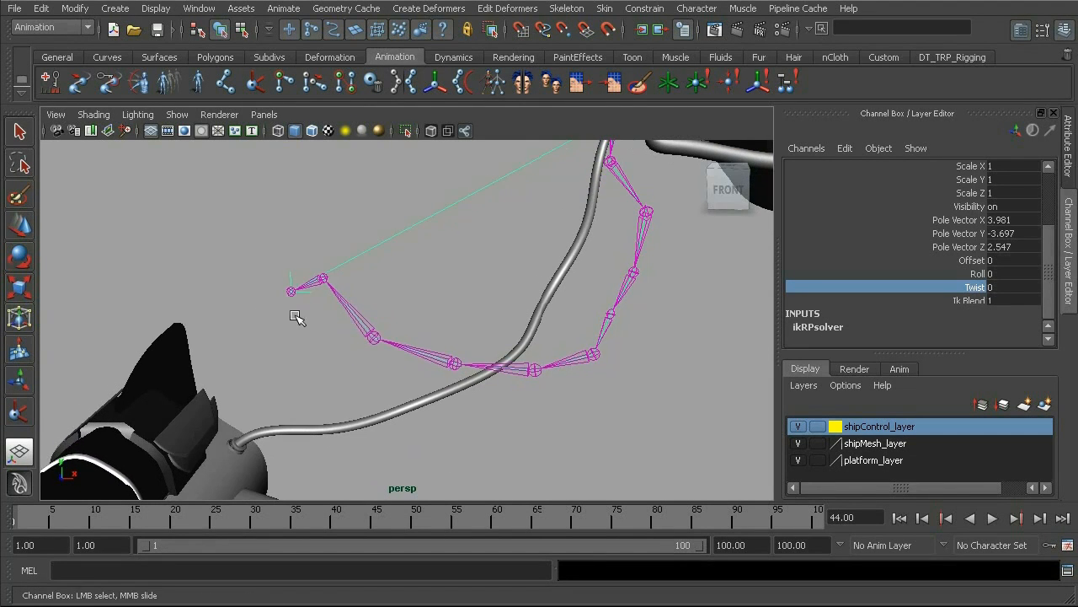
{"action": "key", "text": "ctrl+z"}
{"action": "key", "text": "ctrl+z"}
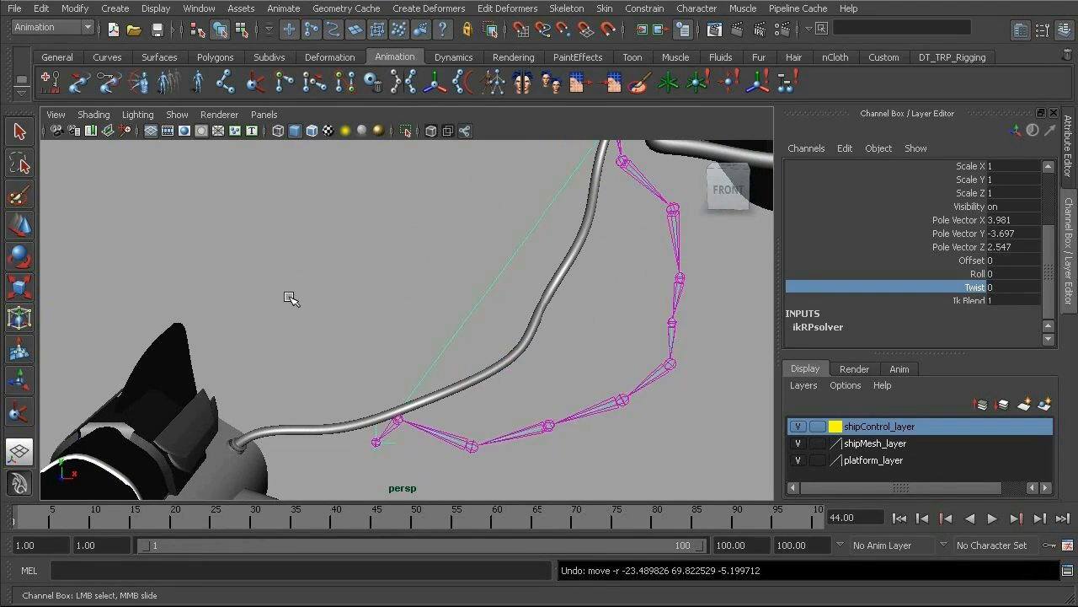
{"action": "key", "text": "ctrl+z"}
{"action": "left_click_drag", "start_coordinate": [284, 404], "coordinate": [270, 380], "text": "alt"}
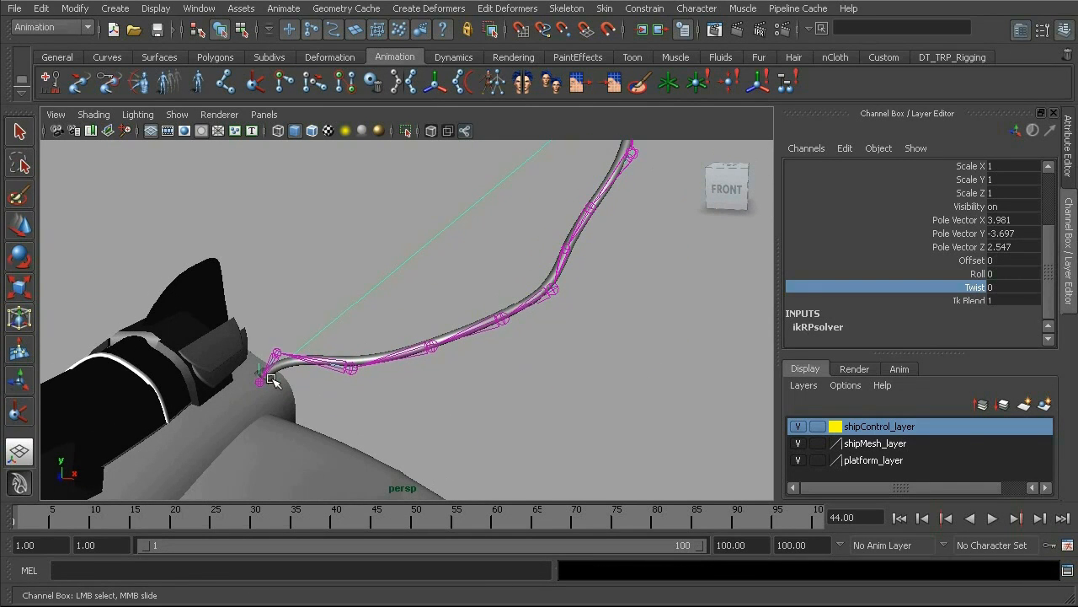
Open the Outliner and rename ikHandle1 as rp_hose01
{"action": "left_click", "coordinate": [199, 8]}
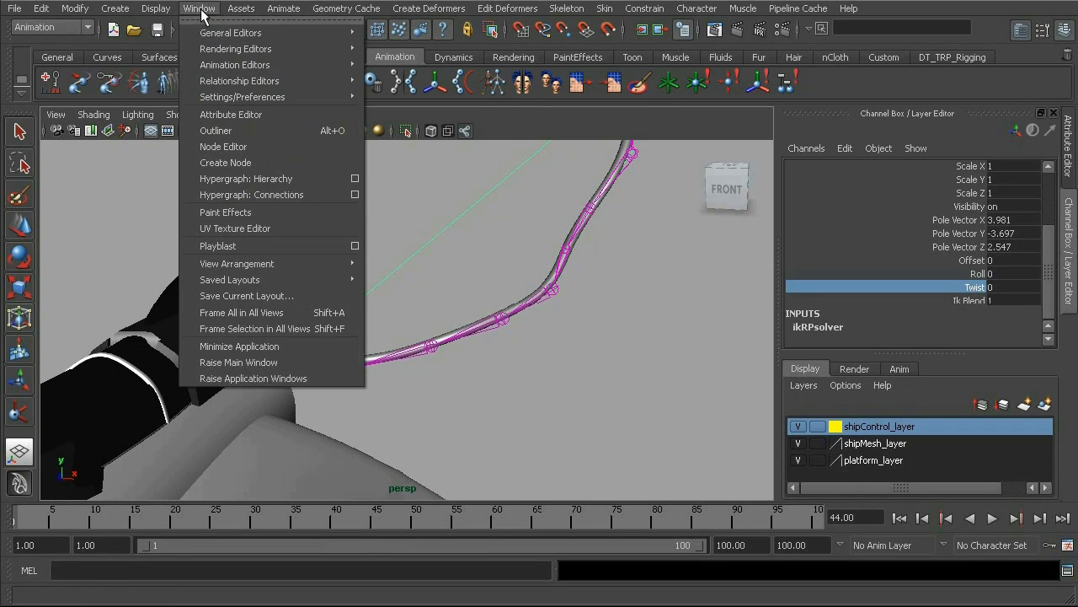
{"action": "left_click", "coordinate": [254, 130]}
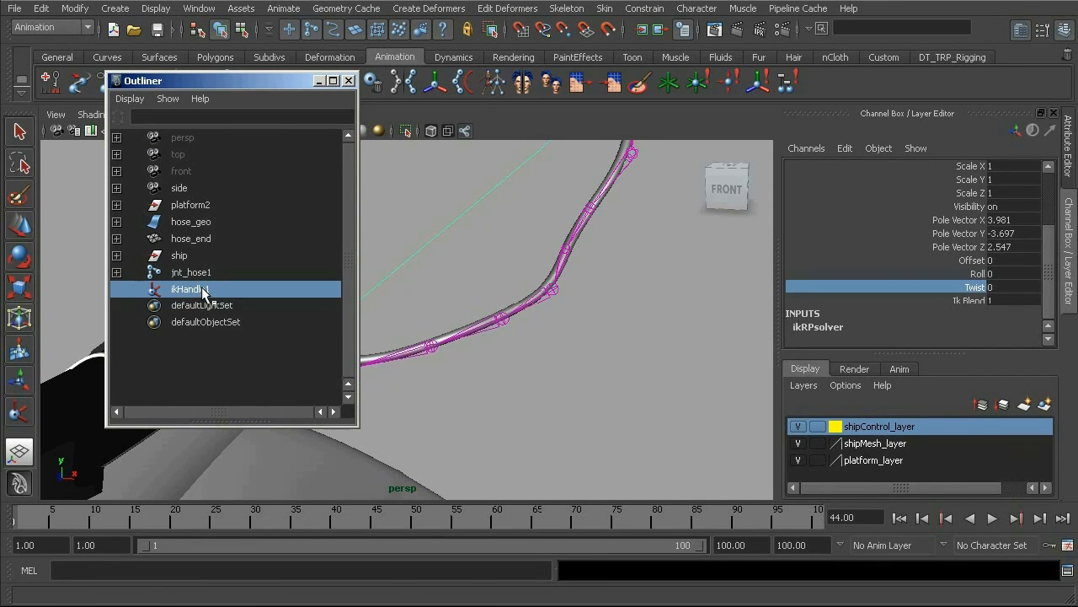
{"action": "double_click", "coordinate": [190, 289]}
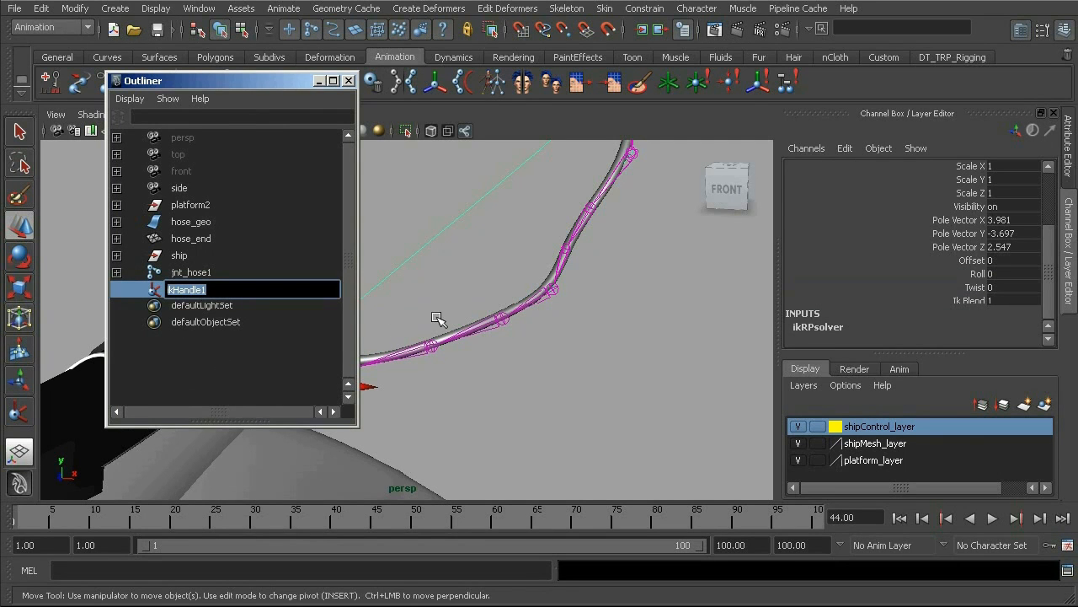
{"action": "left_click", "coordinate": [461, 289]}
{"action": "left_click_drag", "start_coordinate": [429, 301], "coordinate": [491, 316], "text": "alt"}
{"action": "double_click", "coordinate": [202, 289]}
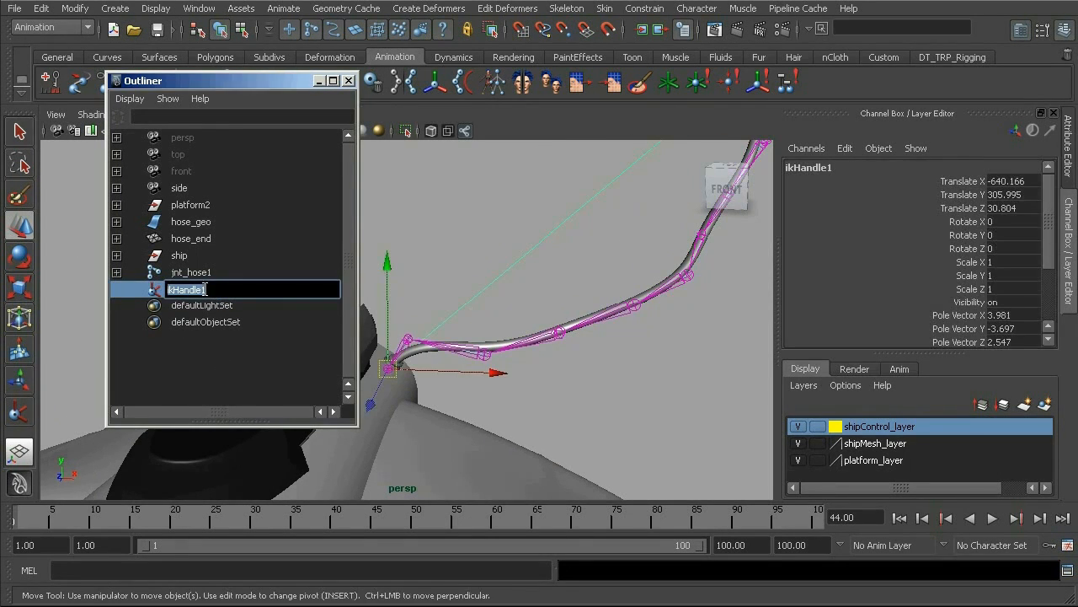
{"action": "type", "text": "rp"}
{"action": "type", "text": "_hose01"}
{"action": "key", "text": "Return"}
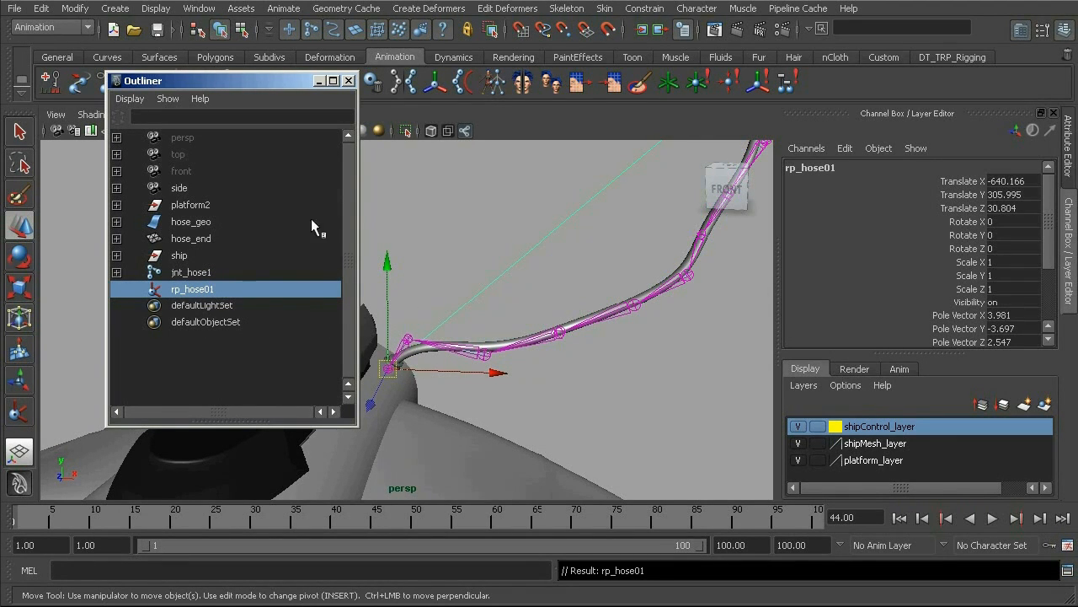
Parent the IK handle rp_hose01 under the ship_fuel_cap geometry at the ship end of the hose
{"action": "left_click_drag", "start_coordinate": [453, 330], "coordinate": [491, 296], "text": "alt"}
{"action": "right_click_drag", "start_coordinate": [491, 296], "coordinate": [559, 300], "text": "alt"}
{"action": "middle_click_drag", "start_coordinate": [505, 301], "coordinate": [488, 351], "text": "alt"}
{"action": "right_click_drag", "start_coordinate": [488, 351], "coordinate": [693, 416], "text": "alt"}
{"action": "left_click_drag", "start_coordinate": [694, 416], "coordinate": [613, 417], "text": "alt"}
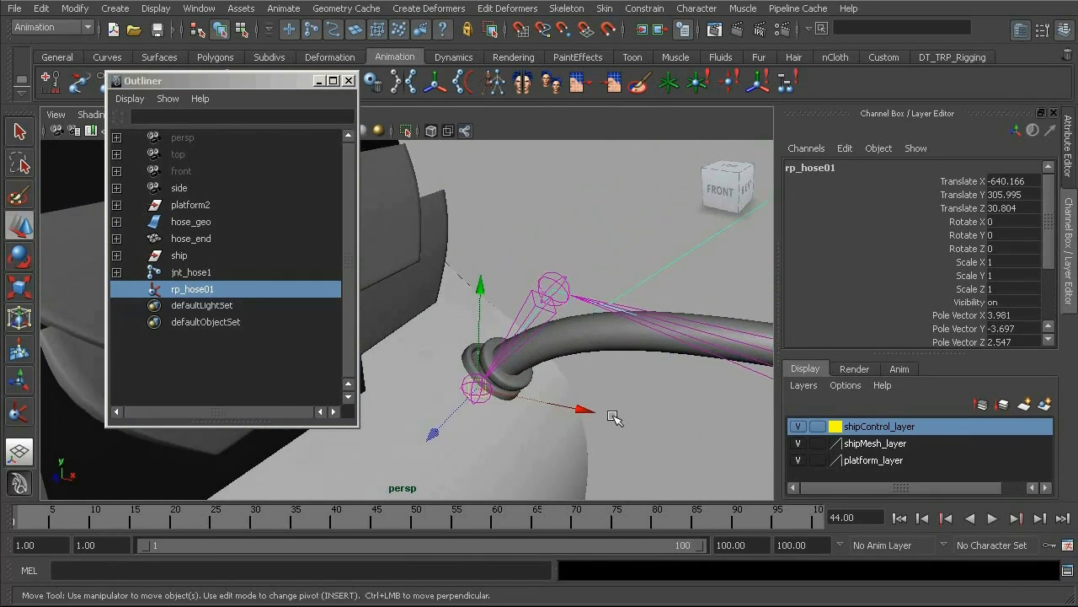
{"action": "right_click_drag", "start_coordinate": [614, 416], "coordinate": [767, 467], "text": "alt"}
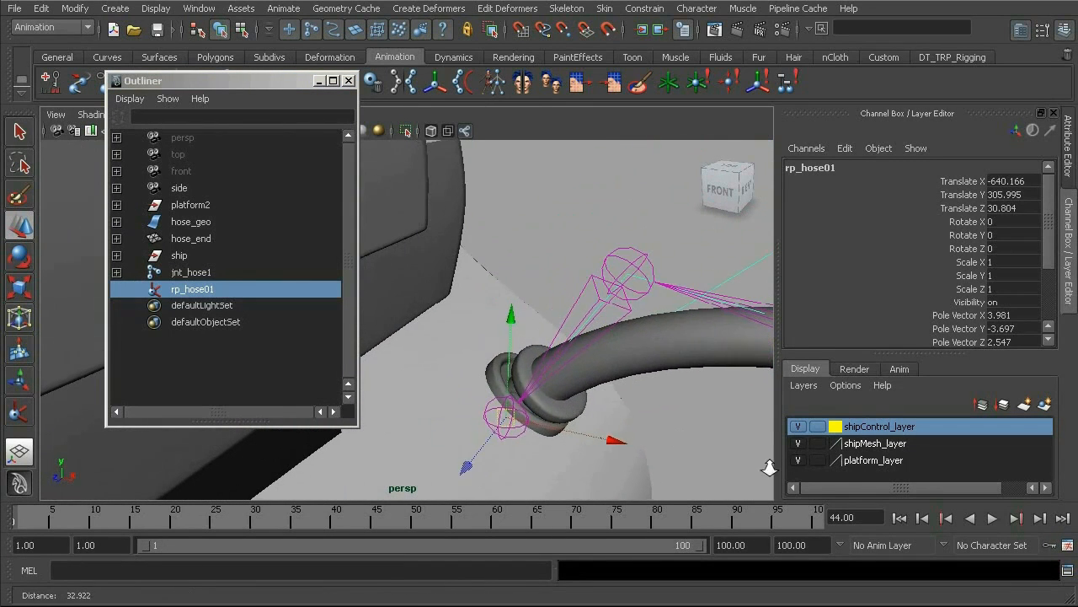
{"action": "left_click", "coordinate": [496, 376]}
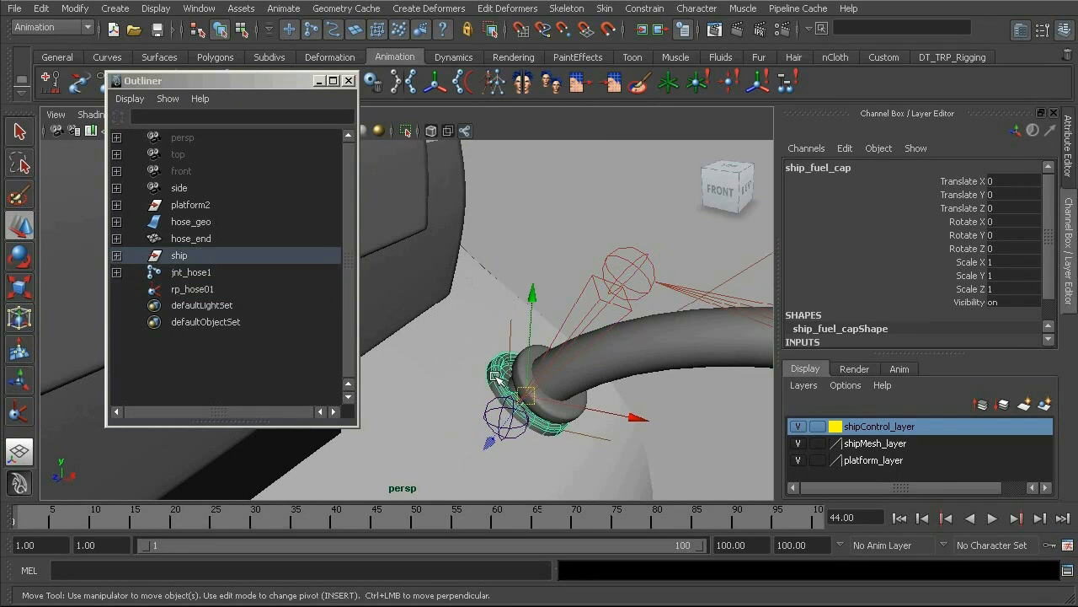
{"action": "left_click", "coordinate": [512, 326]}
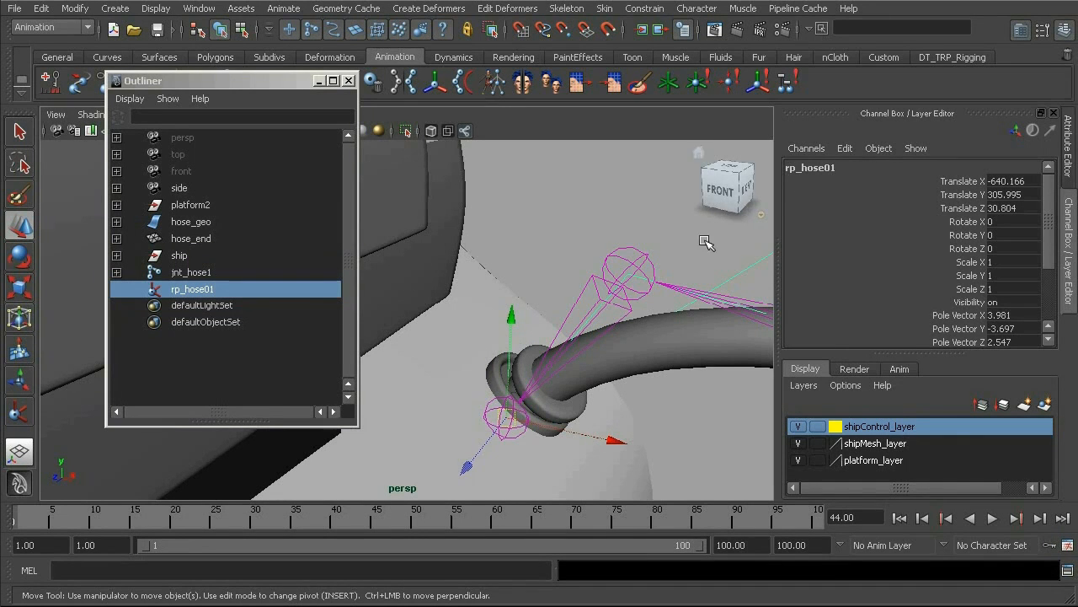
{"action": "left_click", "coordinate": [494, 373], "text": "shift"}
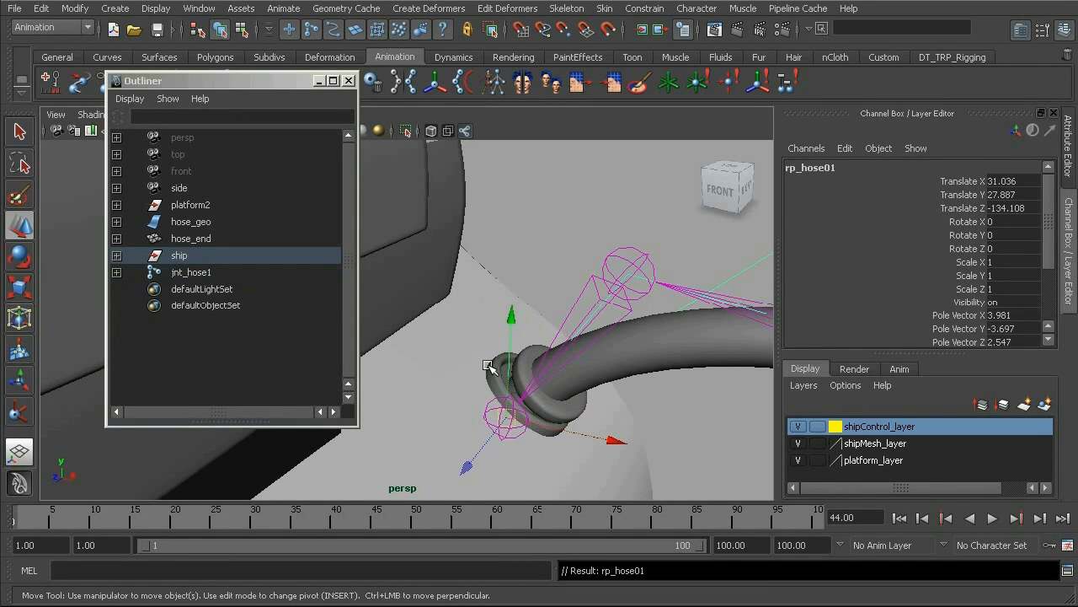
Test the parenting by moving the ship control cc_ship01 freely to about X 38, Y 55, Z -34
{"action": "right_click_drag", "start_coordinate": [638, 428], "coordinate": [421, 354], "text": "alt"}
{"action": "right_click_drag", "start_coordinate": [581, 409], "coordinate": [446, 367], "text": "alt"}
{"action": "middle_click_drag", "start_coordinate": [438, 370], "coordinate": [452, 303], "text": "alt"}
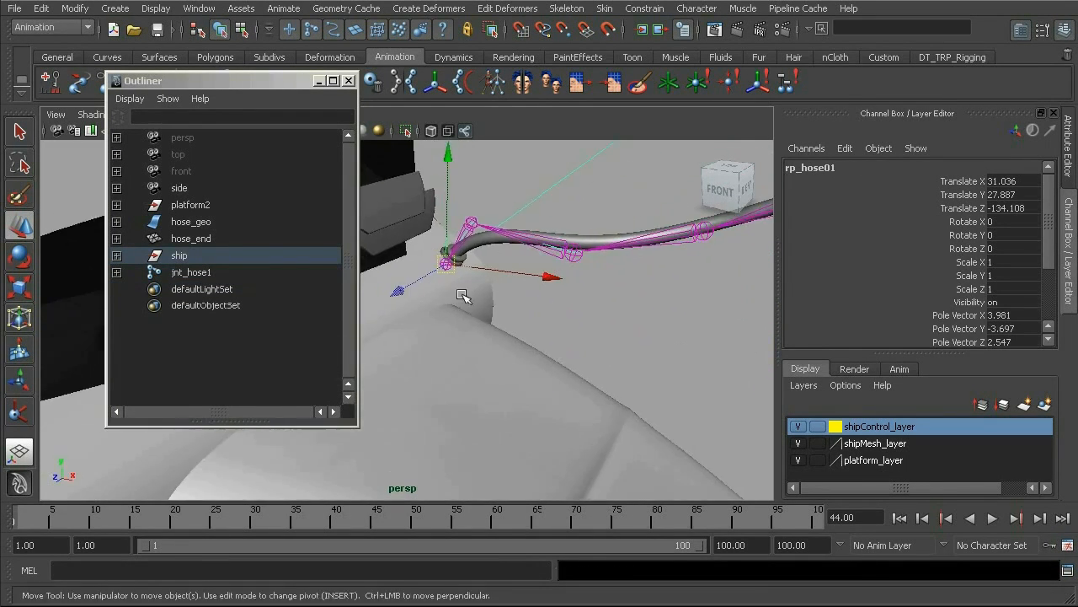
{"action": "right_click_drag", "start_coordinate": [606, 422], "coordinate": [529, 399], "text": "alt"}
{"action": "middle_click_drag", "start_coordinate": [529, 400], "coordinate": [486, 292], "text": "alt"}
{"action": "right_click_drag", "start_coordinate": [578, 349], "coordinate": [531, 358], "text": "alt"}
{"action": "left_click", "coordinate": [578, 364]}
{"action": "middle_click_drag", "start_coordinate": [554, 396], "coordinate": [384, 396], "text": "alt"}
{"action": "left_click_drag", "start_coordinate": [383, 396], "coordinate": [403, 347]}
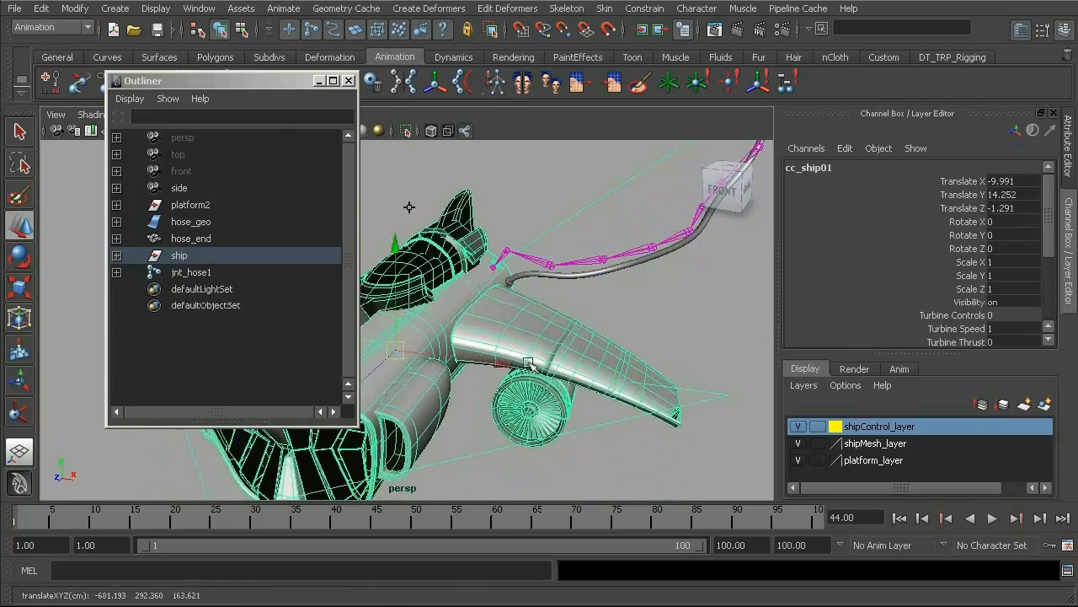
{"action": "right_click_drag", "start_coordinate": [530, 363], "coordinate": [432, 323], "text": "alt"}
{"action": "middle_click_drag", "start_coordinate": [432, 322], "coordinate": [432, 322], "text": "alt"}
{"action": "mouse_move", "coordinate": [431, 322]}
{"action": "left_mouse_down"}
{"action": "mouse_move", "coordinate": [425, 269]}
{"action": "mouse_move", "coordinate": [421, 434]}
{"action": "mouse_move", "coordinate": [455, 328]}
{"action": "mouse_move", "coordinate": [442, 307]}
{"action": "mouse_move", "coordinate": [446, 316]}
{"action": "mouse_move", "coordinate": [454, 304]}
{"action": "mouse_move", "coordinate": [439, 326]}
{"action": "left_mouse_up"}
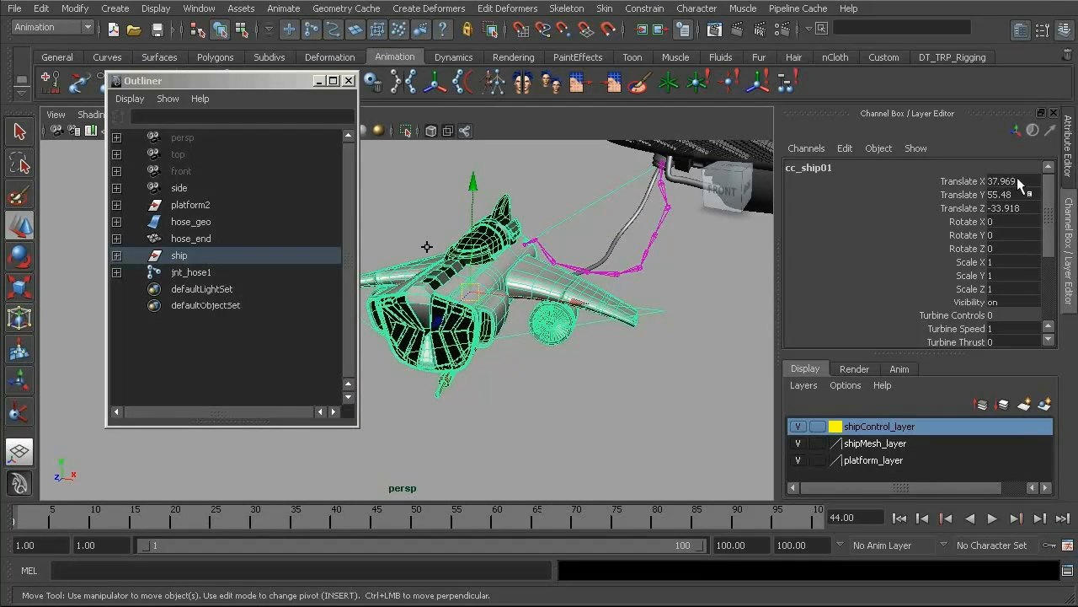
Reset cc_ship01's Translate X, Y and Z to 0 and clear the selection
{"action": "left_click_drag", "start_coordinate": [1018, 181], "coordinate": [1011, 208]}
{"action": "type", "text": "0"}
{"action": "key", "text": "Return"}
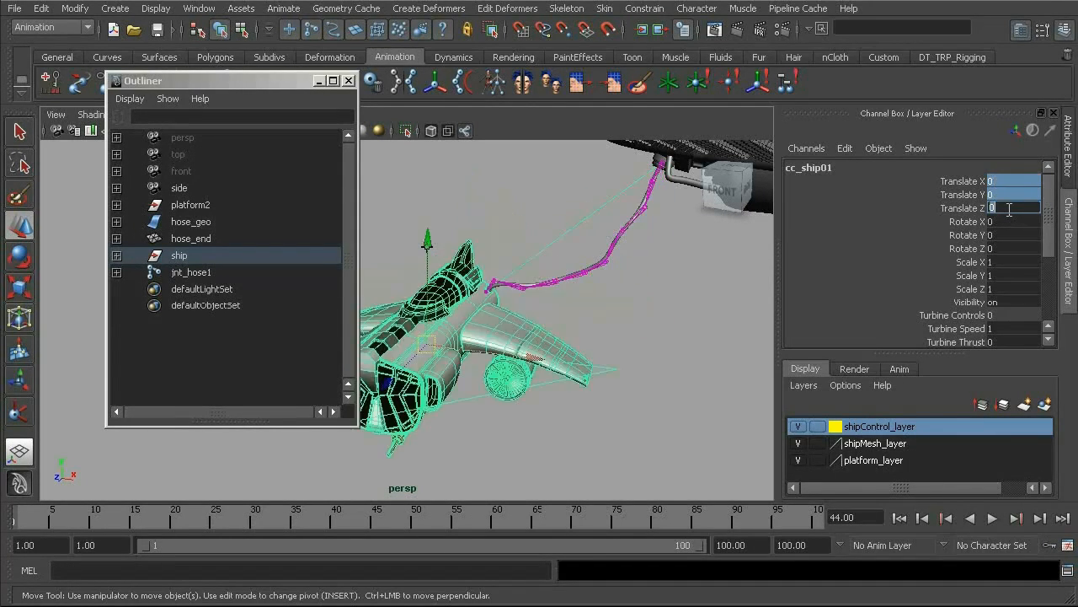
{"action": "left_click", "coordinate": [586, 327]}
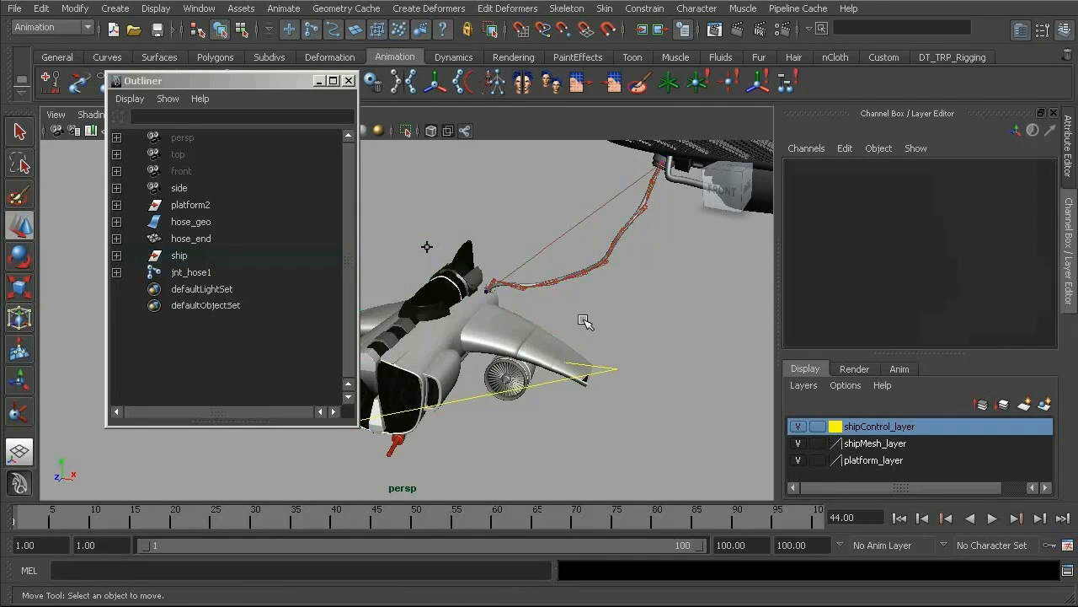
Select the ship group and switch the selection to the ship's control curve cc_ship01
{"action": "left_click_drag", "start_coordinate": [460, 349], "coordinate": [389, 344], "text": "alt"}
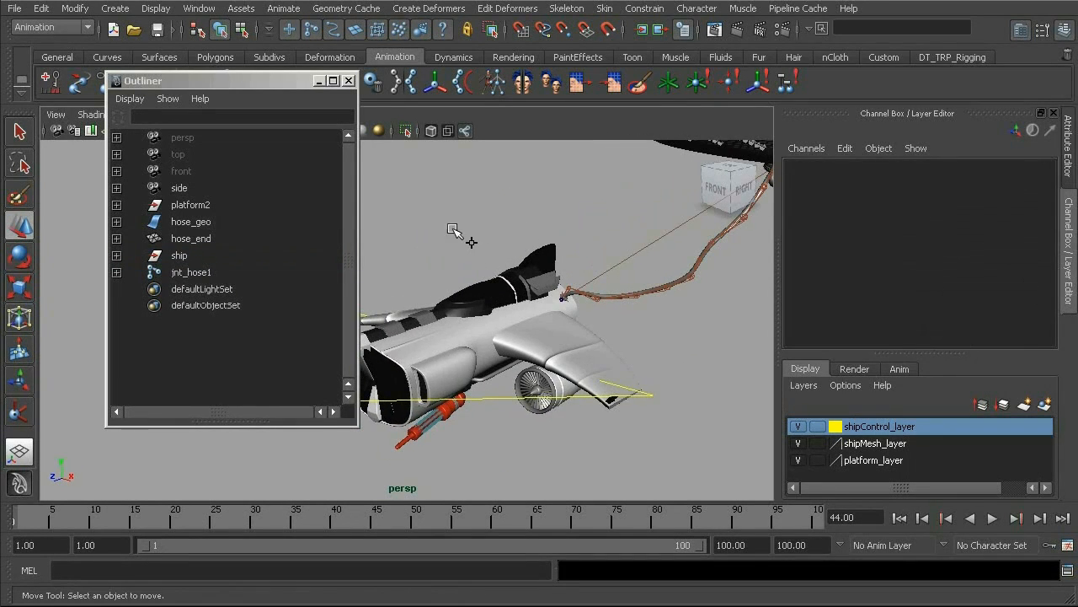
{"action": "left_click", "coordinate": [473, 242]}
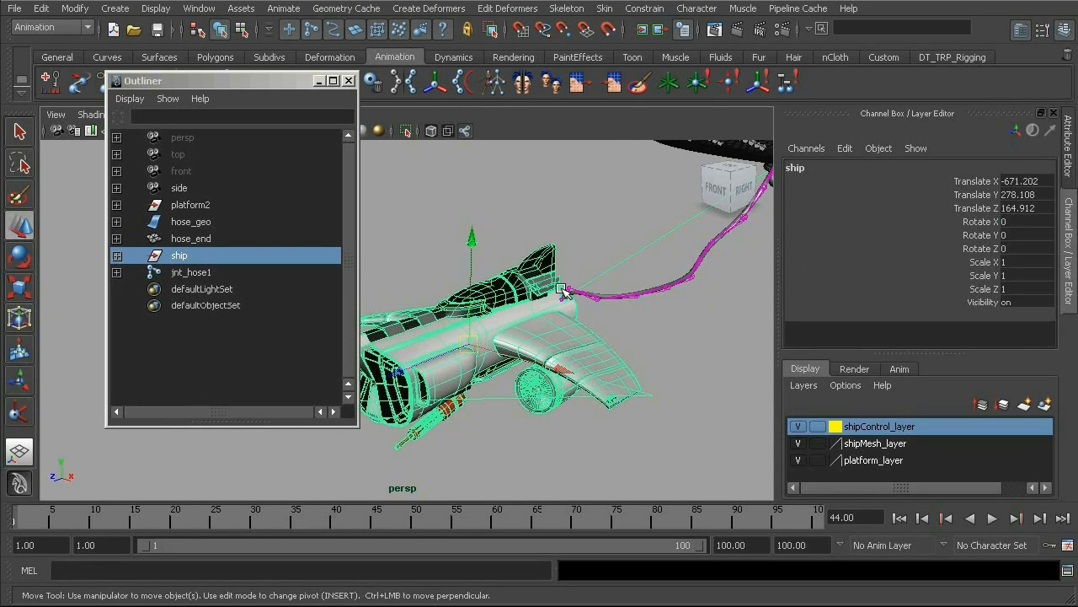
{"action": "left_click", "coordinate": [495, 408]}
{"action": "left_click_drag", "start_coordinate": [476, 329], "coordinate": [505, 331], "text": "alt"}
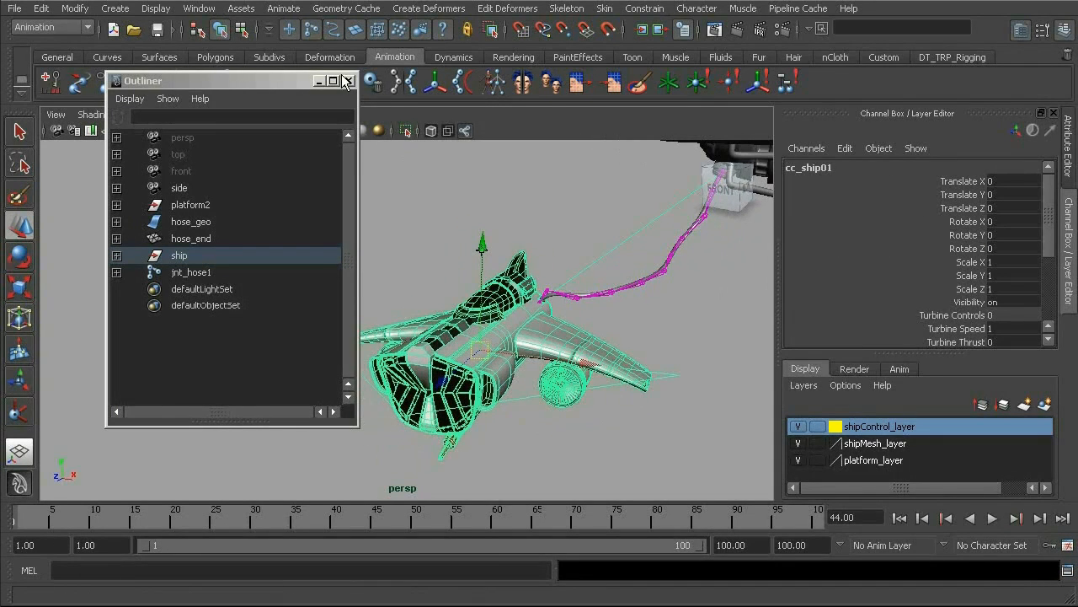
Close the Outliner and frame the hose's full joint chain between the small ship and the platform
{"action": "left_click", "coordinate": [348, 82]}
{"action": "middle_click_drag", "start_coordinate": [516, 313], "coordinate": [390, 362], "text": "alt"}
{"action": "left_click_drag", "start_coordinate": [390, 361], "coordinate": [418, 344], "text": "alt"}
{"action": "right_click_drag", "start_coordinate": [419, 344], "coordinate": [565, 353], "text": "alt"}
{"action": "middle_click_drag", "start_coordinate": [564, 354], "coordinate": [416, 380], "text": "alt"}
{"action": "right_click_drag", "start_coordinate": [416, 380], "coordinate": [508, 322], "text": "alt"}
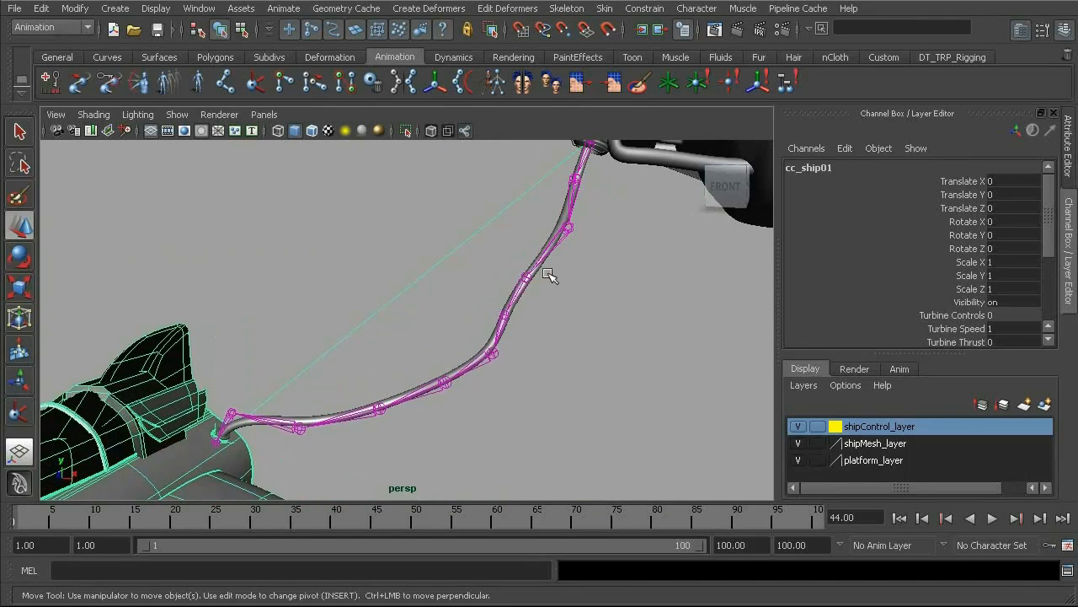